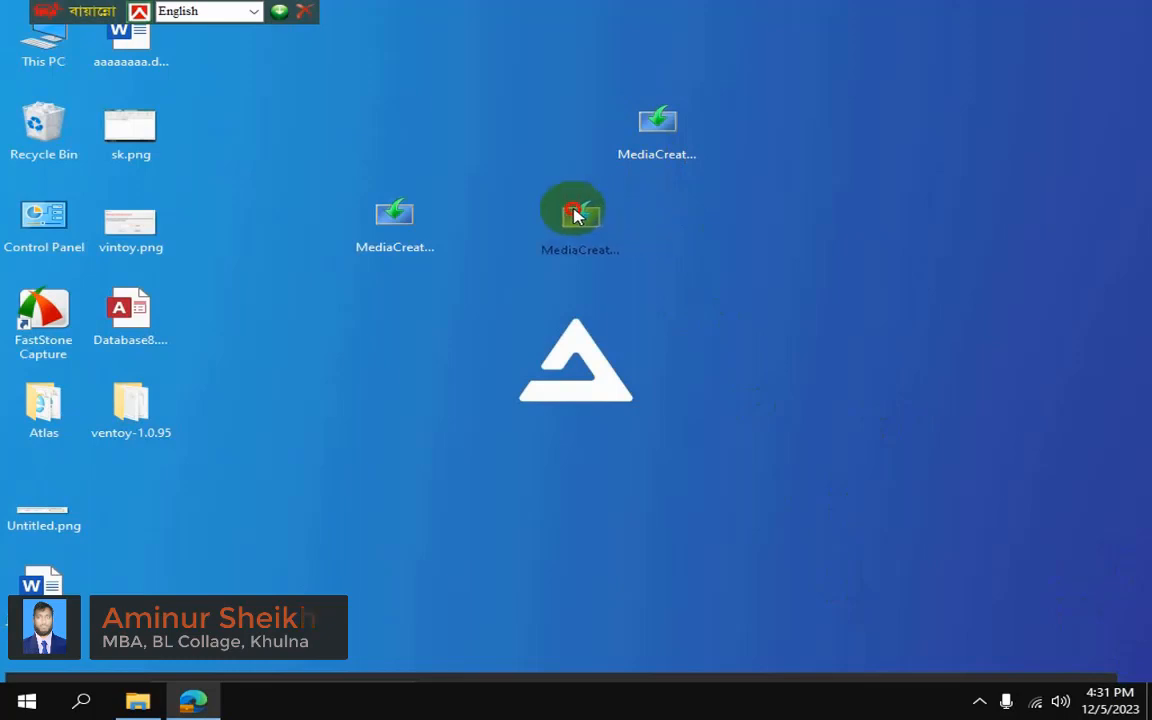
Launch MediaCreationTool22H2.exe from the desktop and shift its setup window slightly sideways.
click(720, 313)
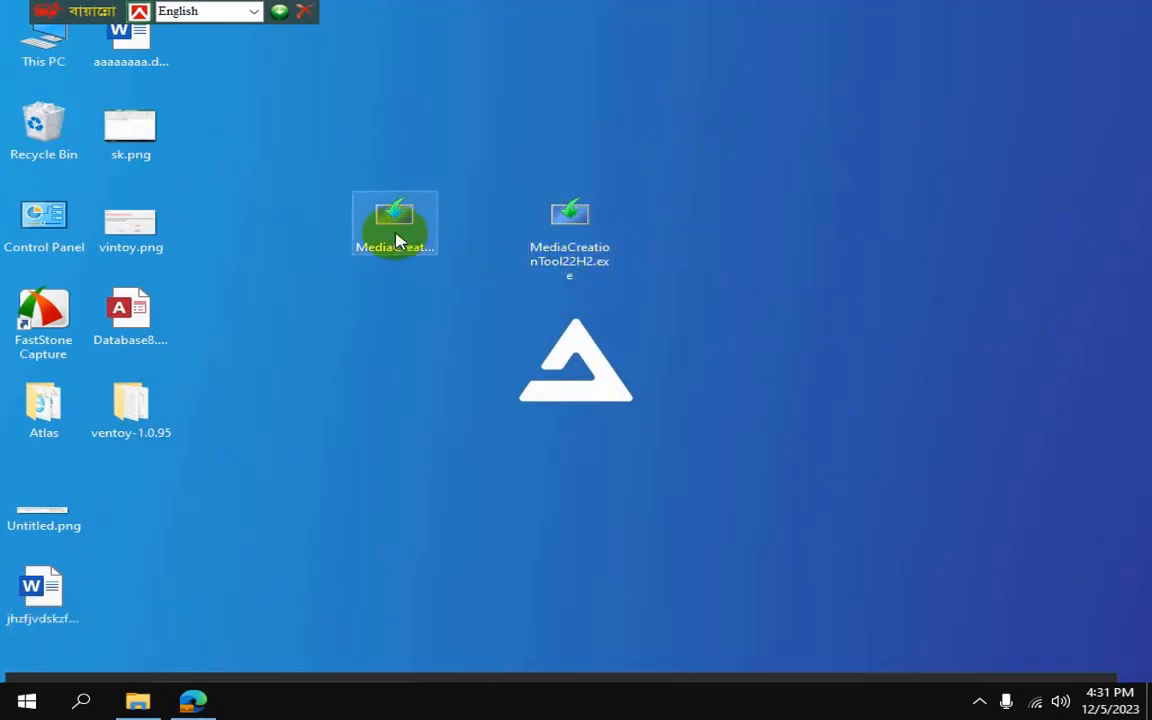
click(565, 208)
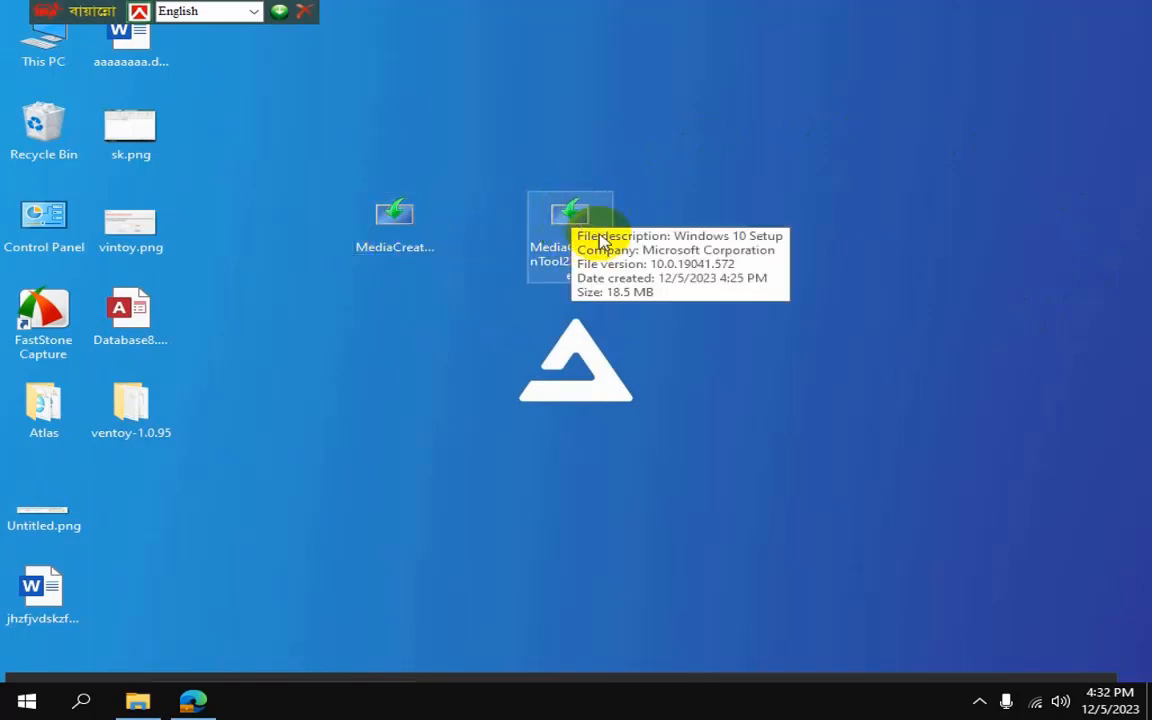
drag(501, 158, 710, 315)
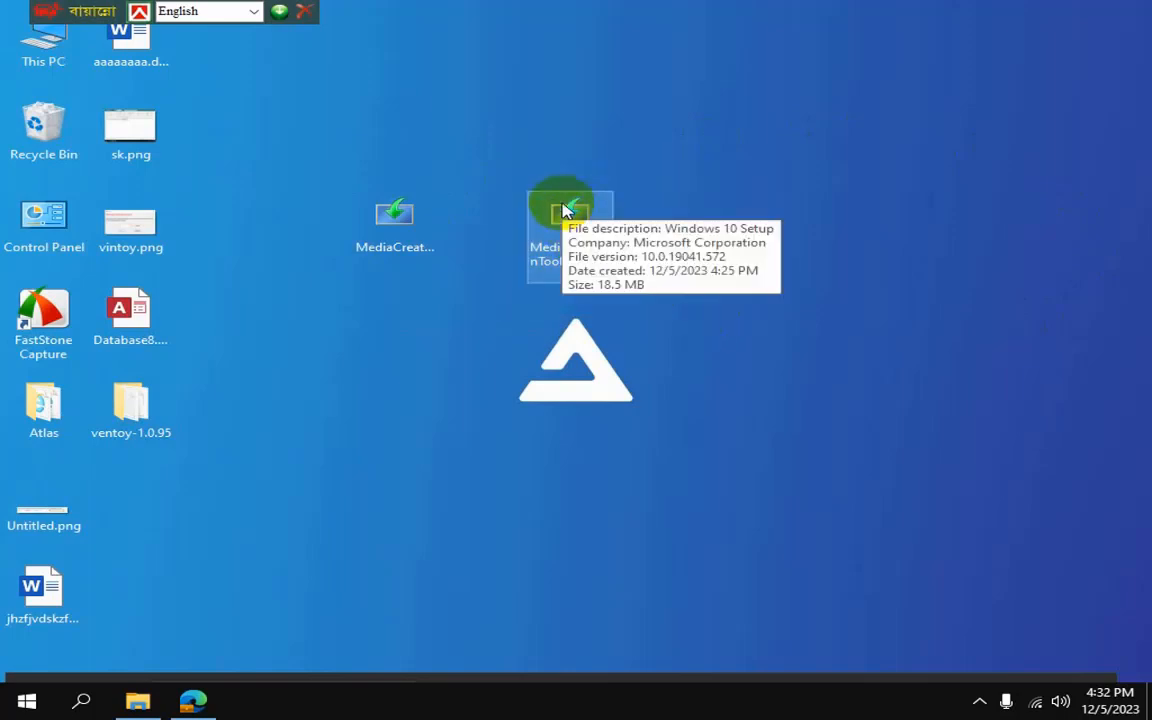
double_click(565, 208)
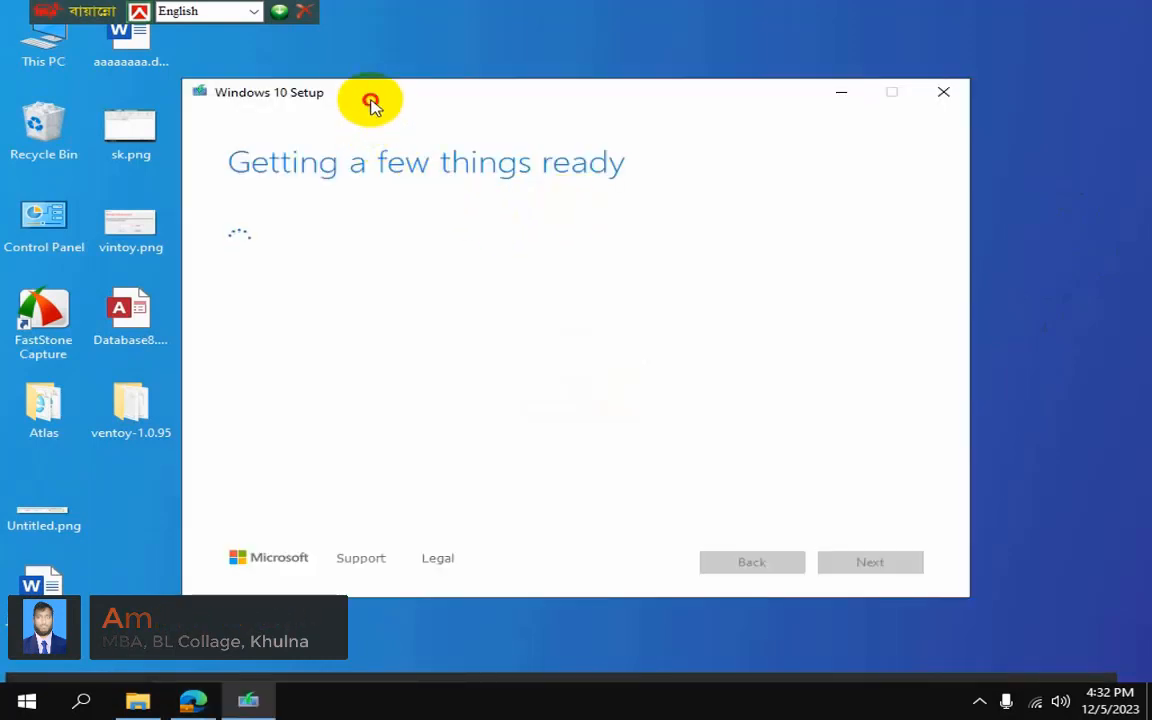
drag(370, 104, 422, 104)
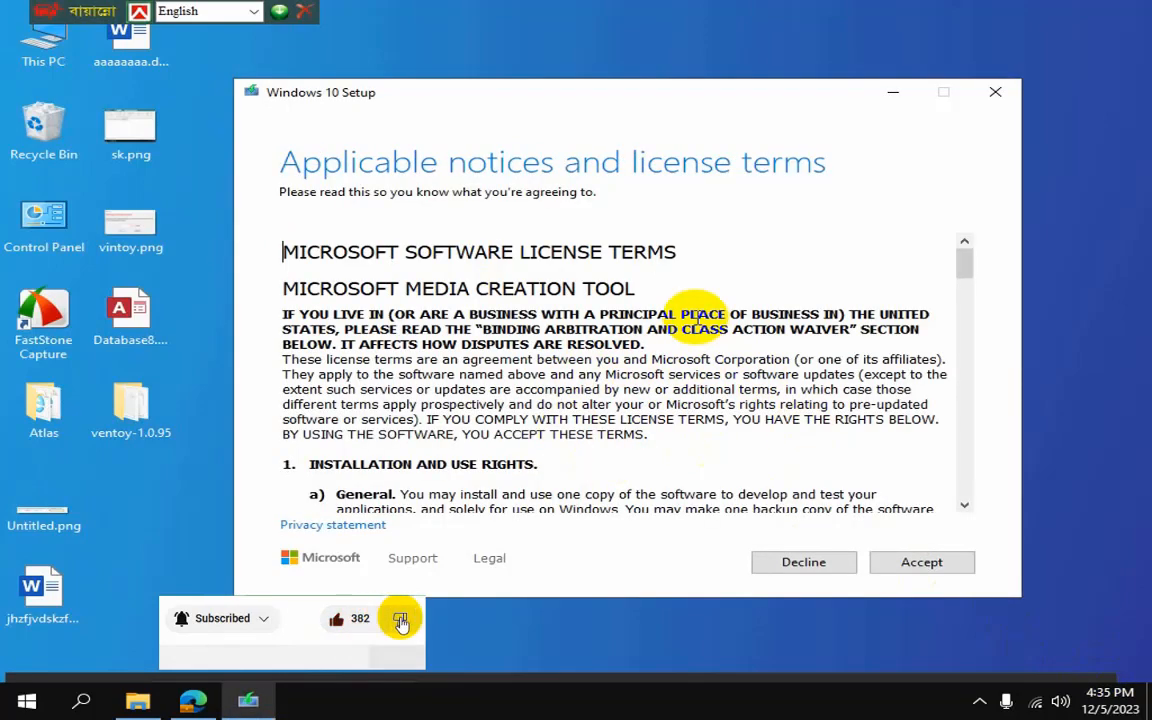
Accept the license terms and choose to create installation media (USB flash drive, DVD, or ISO file) for another PC.
drag(957, 250, 964, 303)
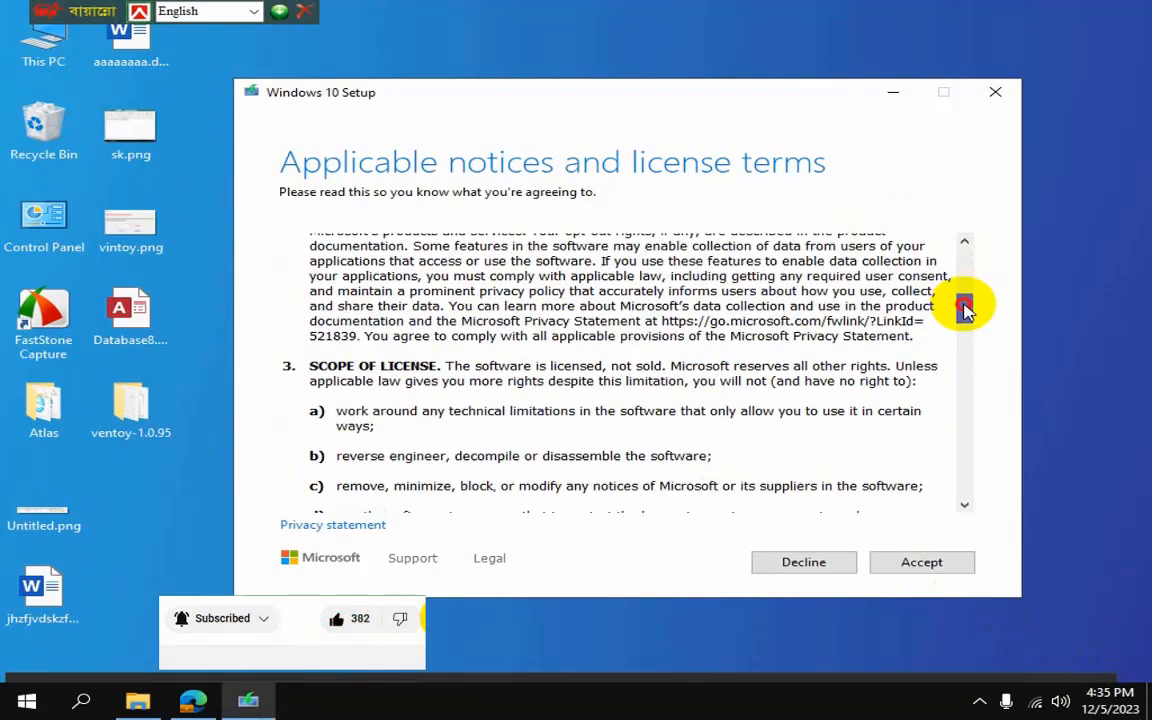
click(921, 562)
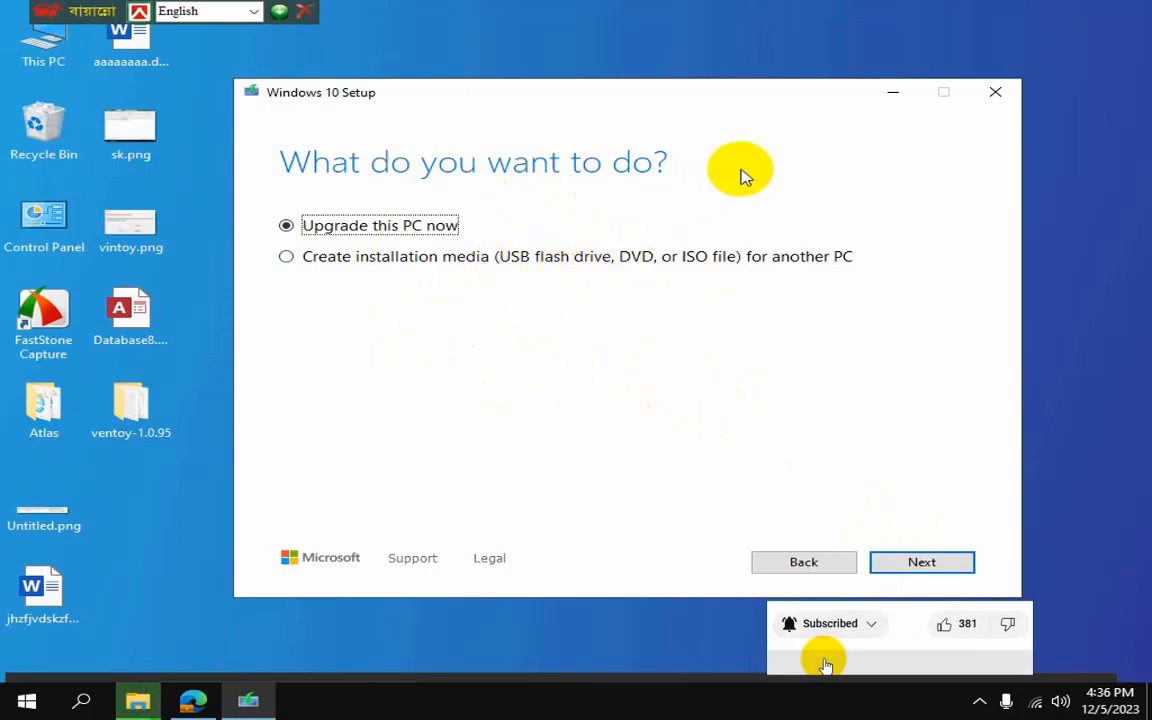
click(357, 262)
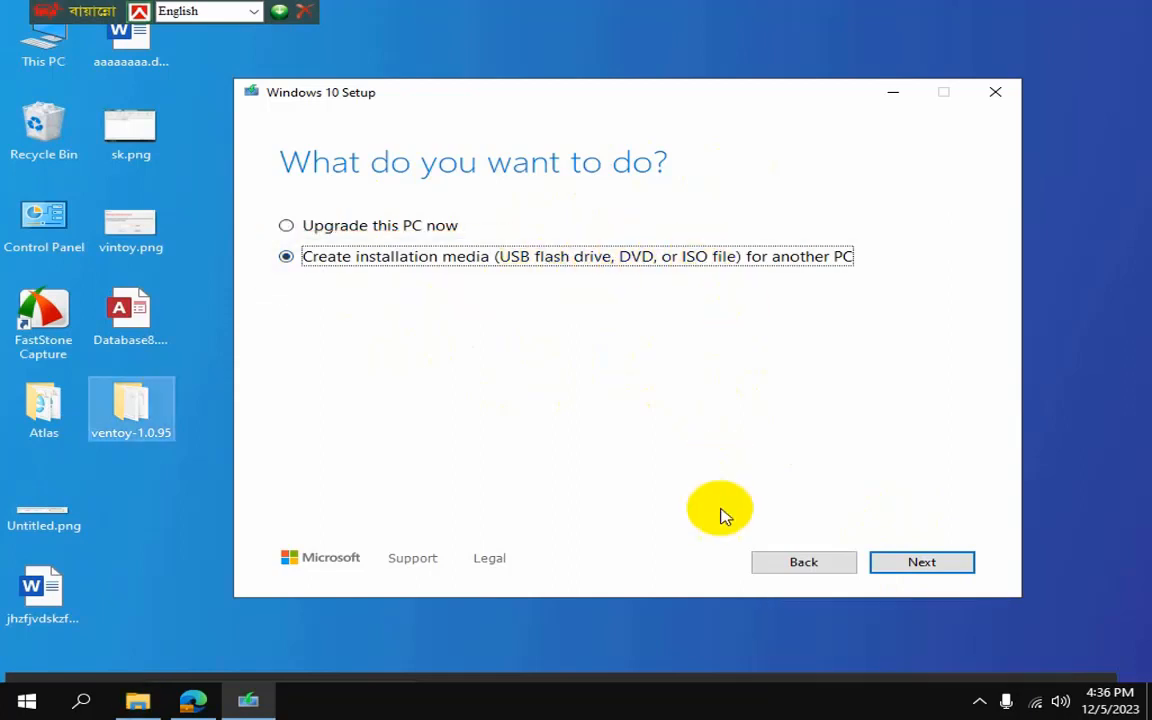
click(928, 568)
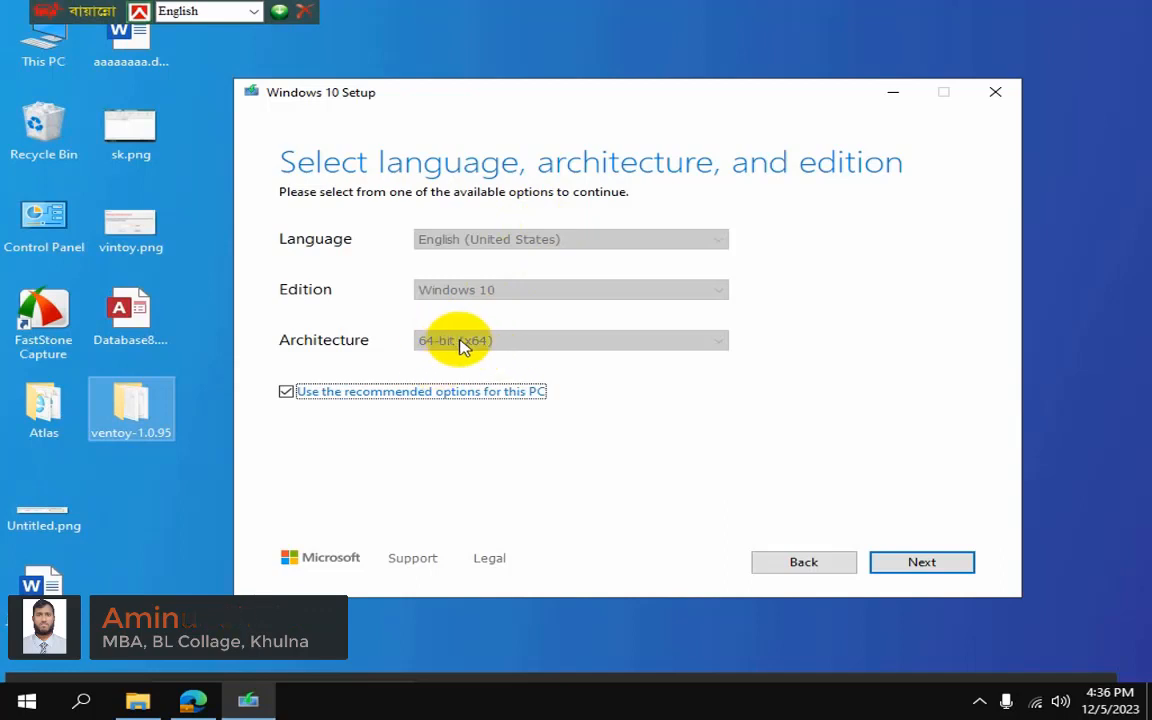
Try the 32-bit, 64-bit and Both architecture options with the recommended options off, and restore the recommended options.
click(286, 391)
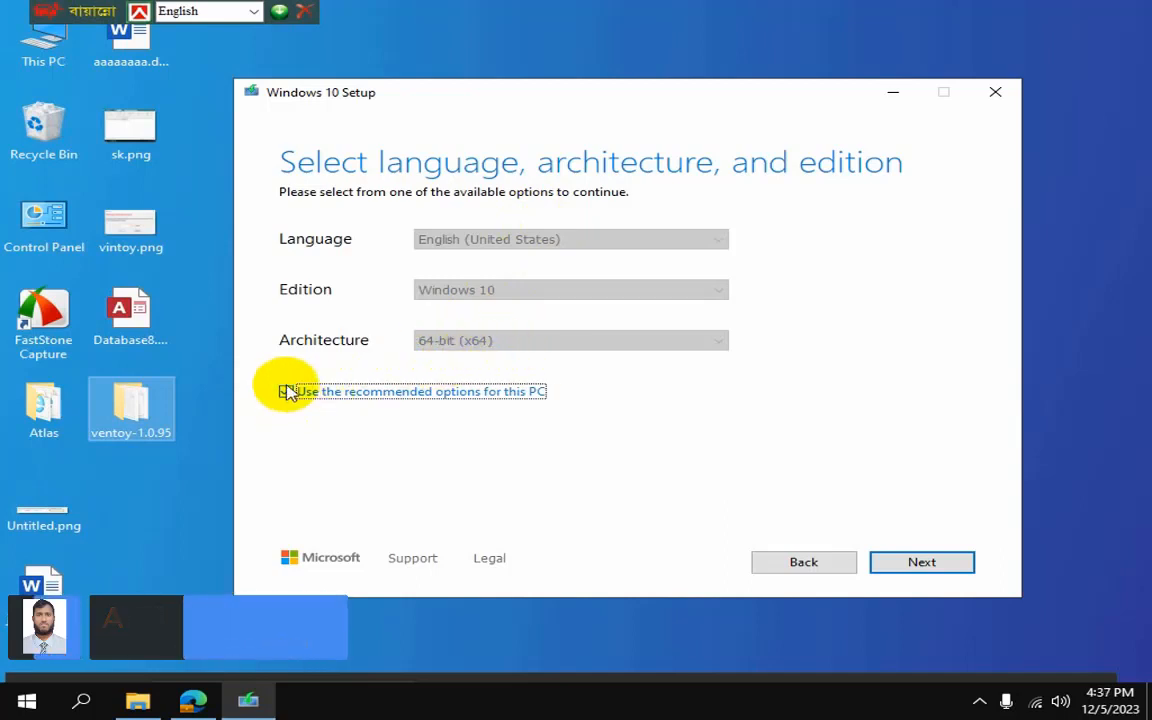
click(286, 391)
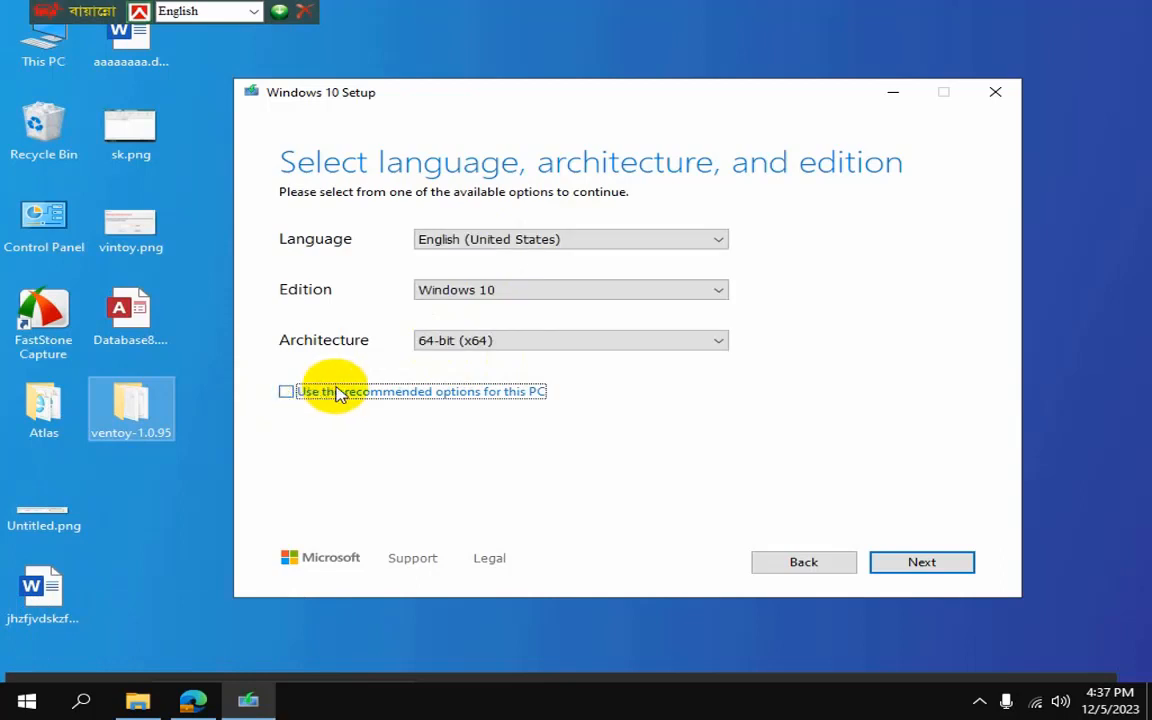
click(527, 346)
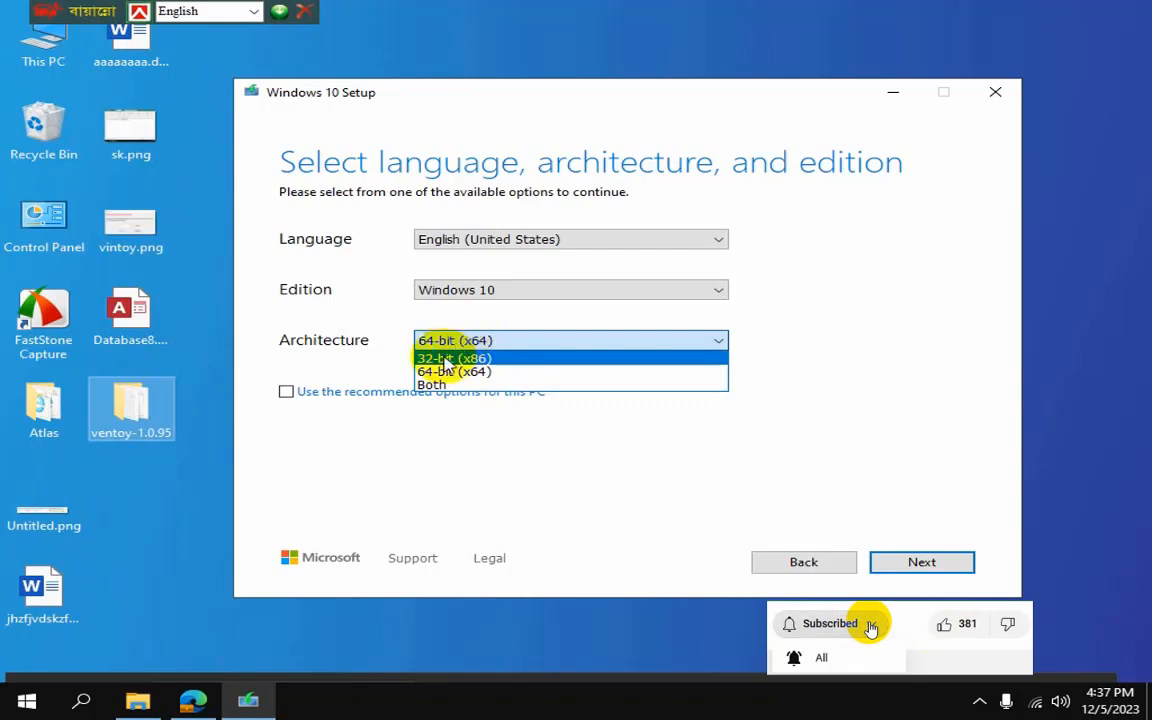
click(442, 358)
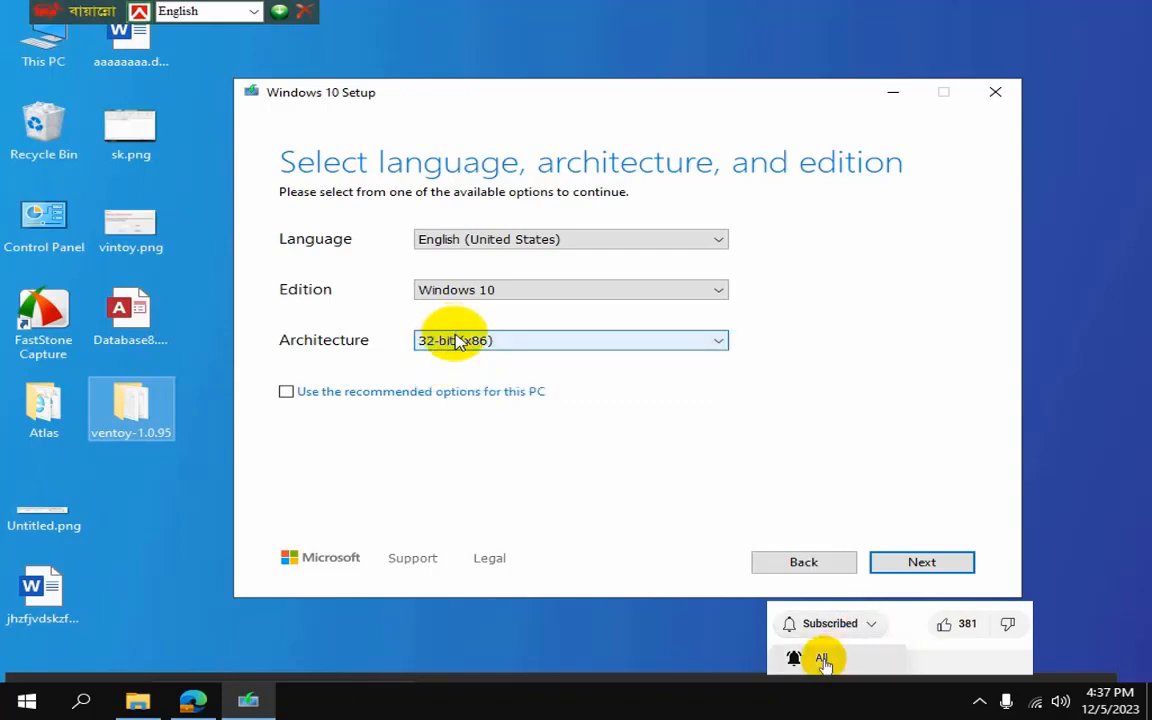
click(455, 341)
click(438, 372)
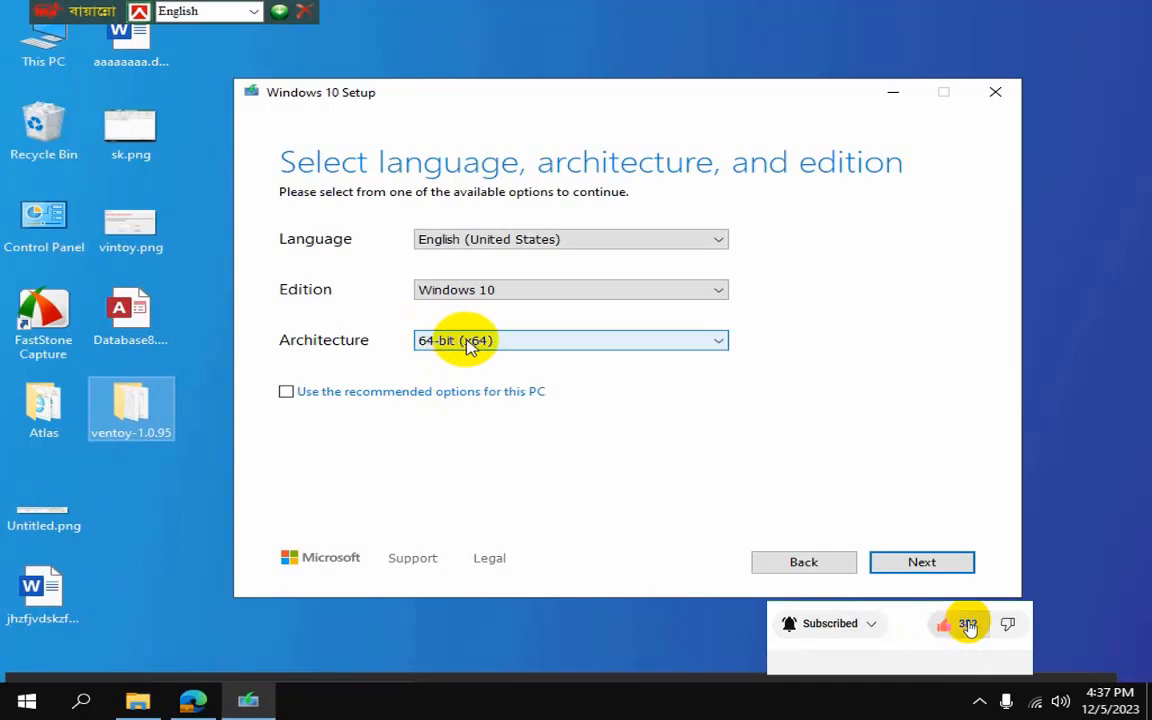
click(467, 341)
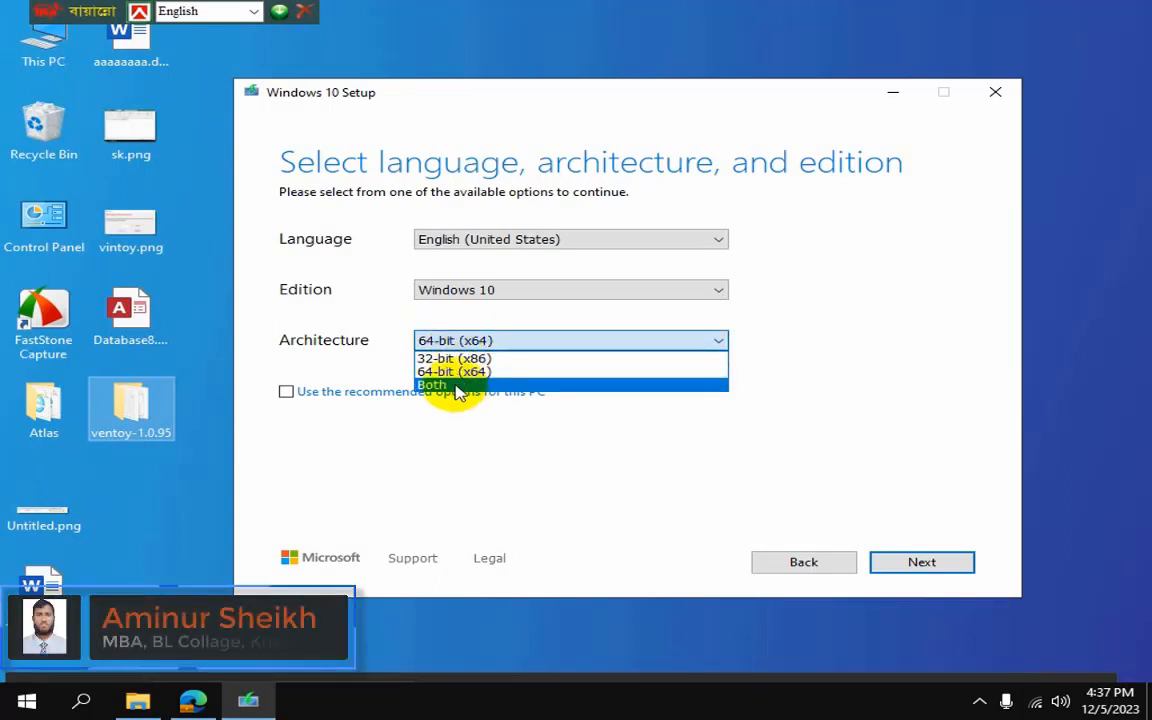
click(452, 385)
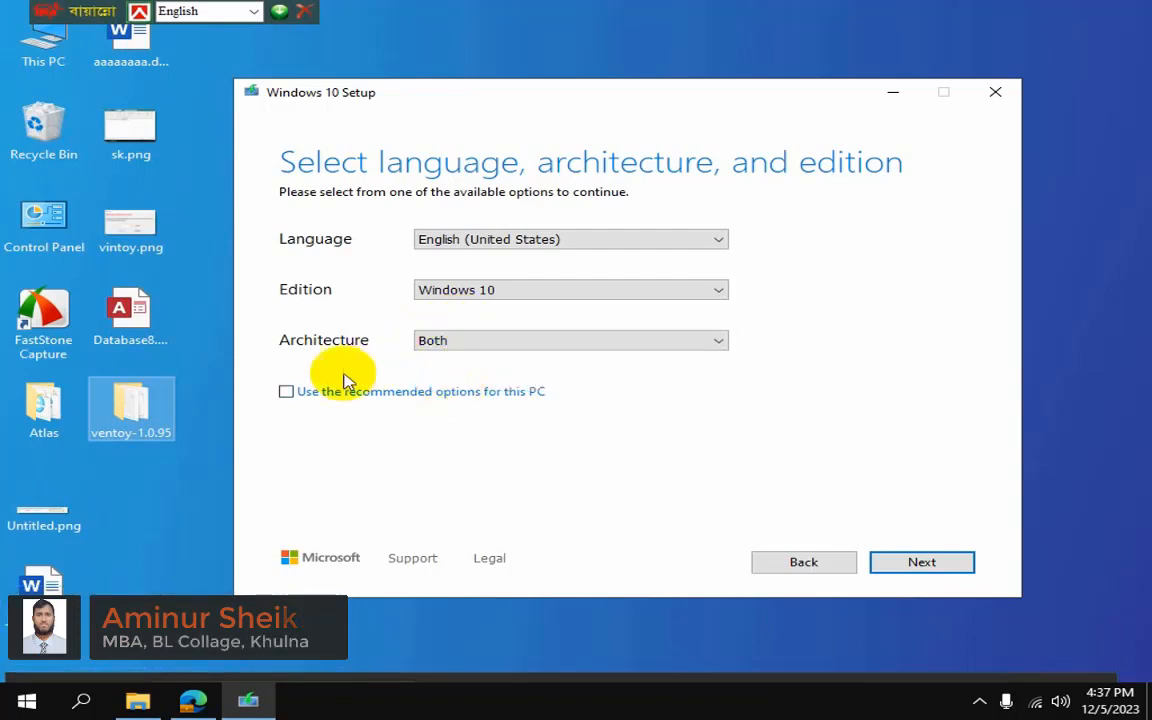
click(286, 392)
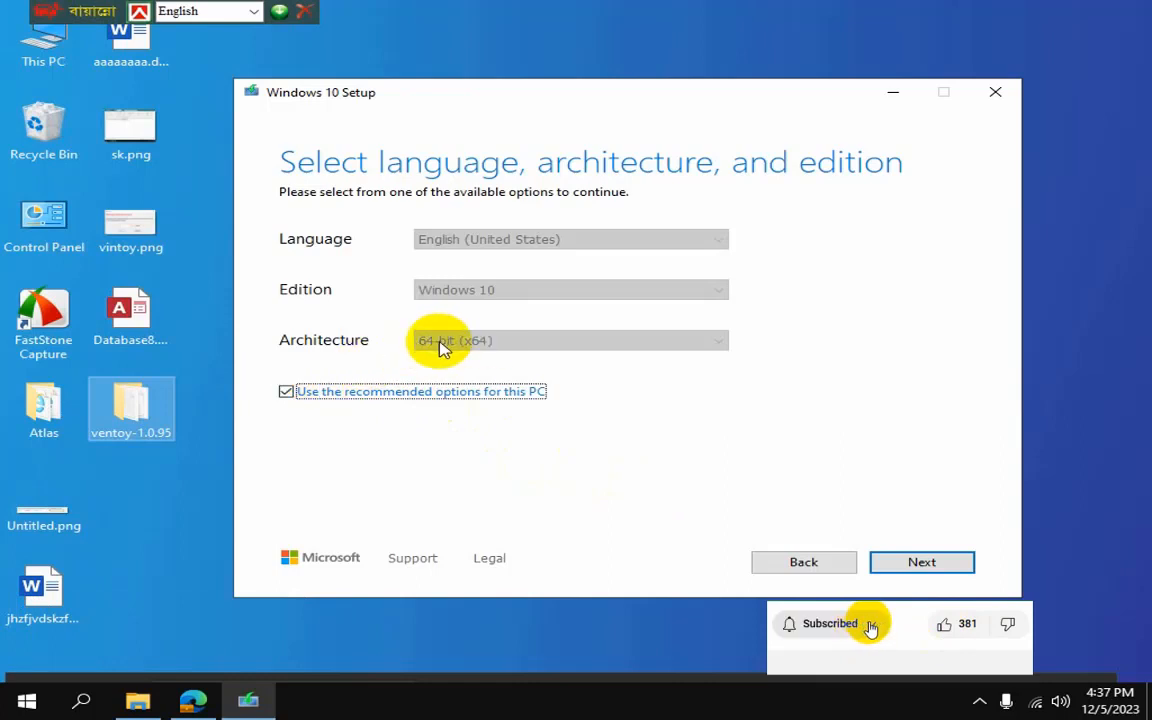
Turn off the recommended options, set the architecture to Both and continue to the media choice.
click(287, 391)
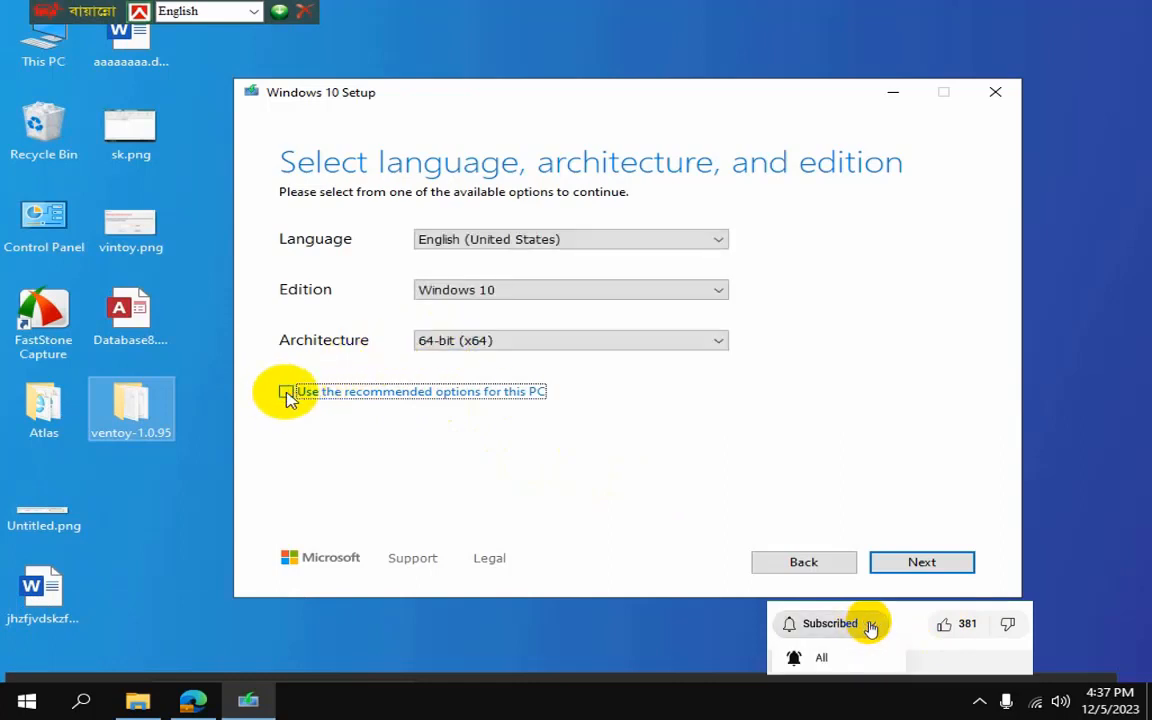
click(465, 345)
click(452, 386)
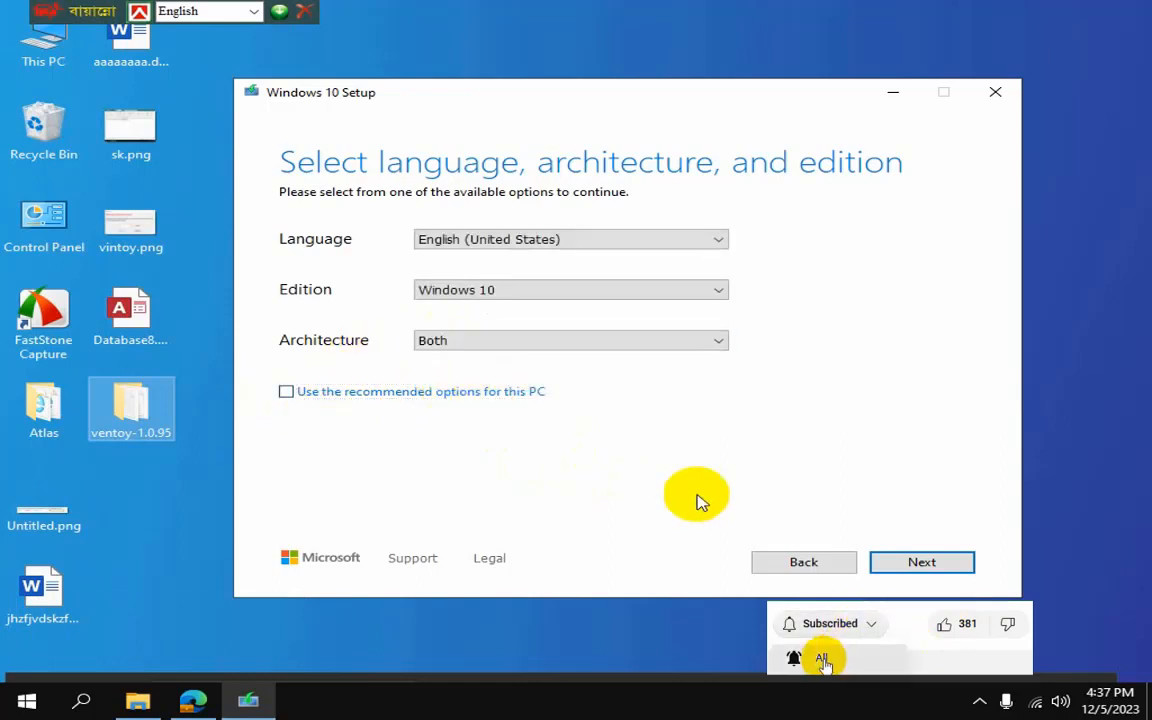
click(923, 561)
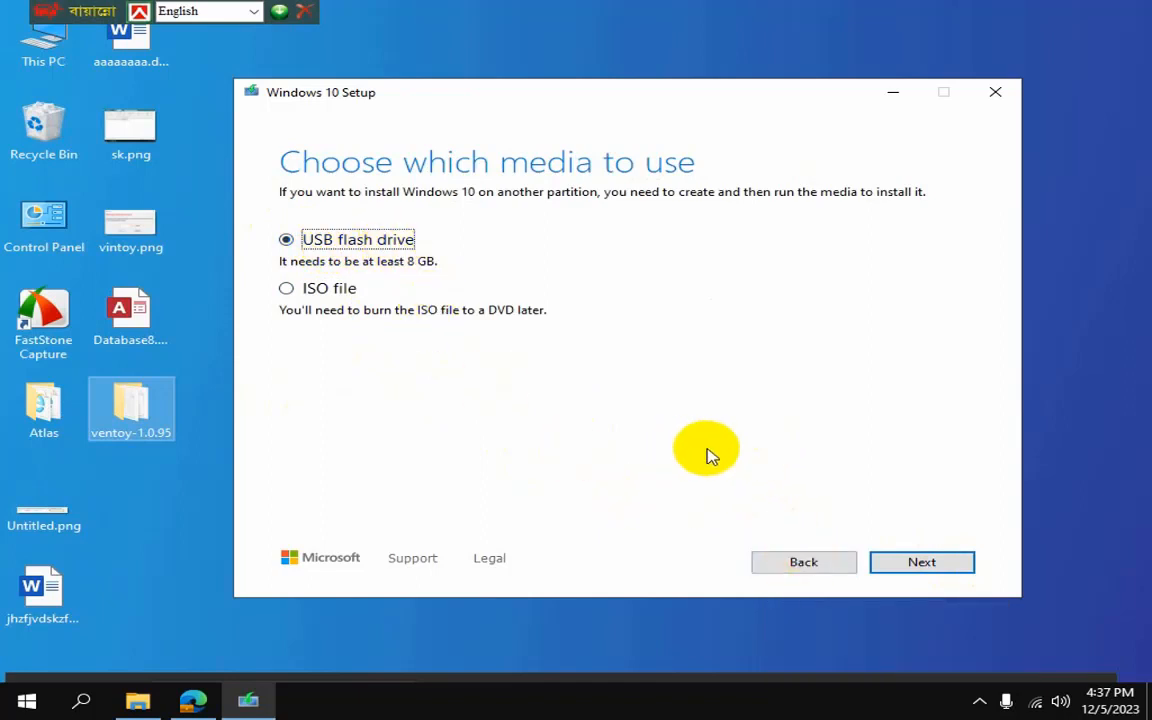
Return to the language and architecture page, set the architecture to 64-bit (x64) without recommended options, and continue.
click(804, 562)
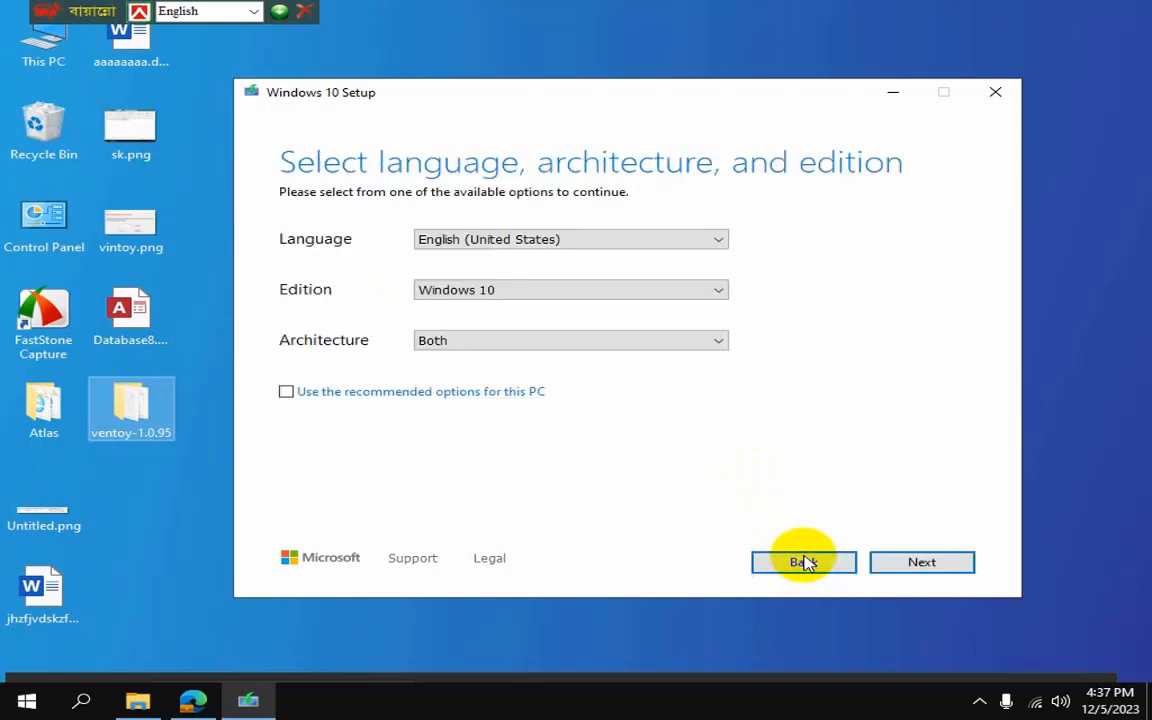
click(486, 338)
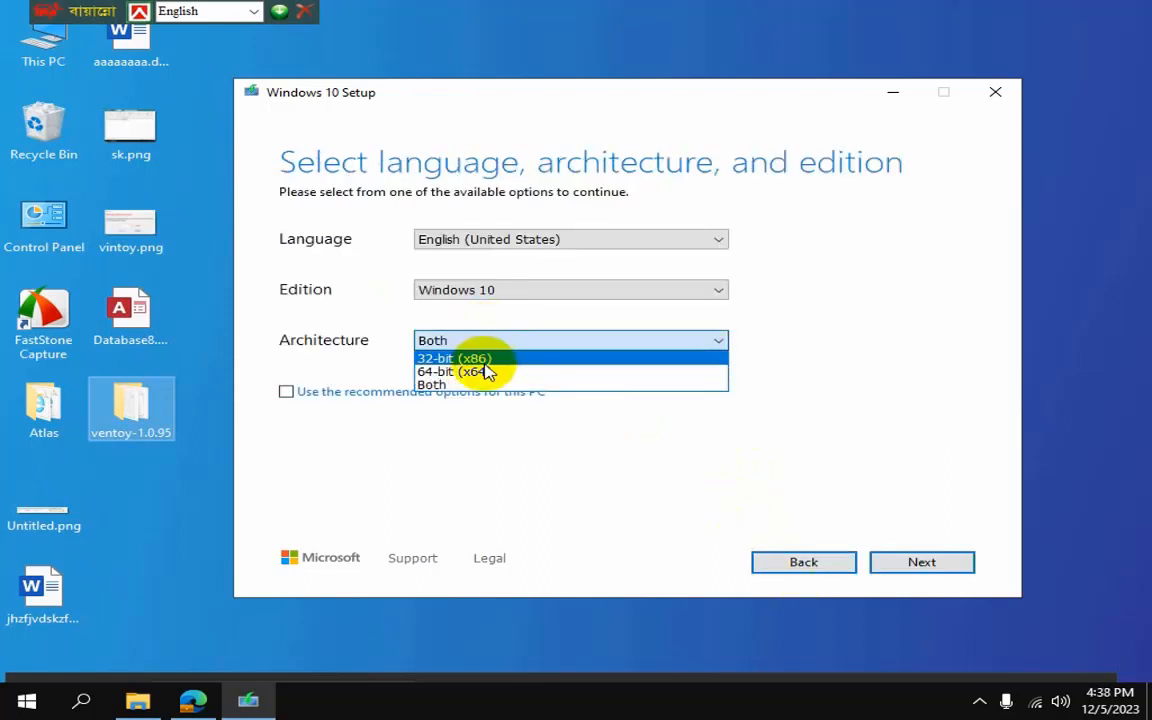
click(472, 374)
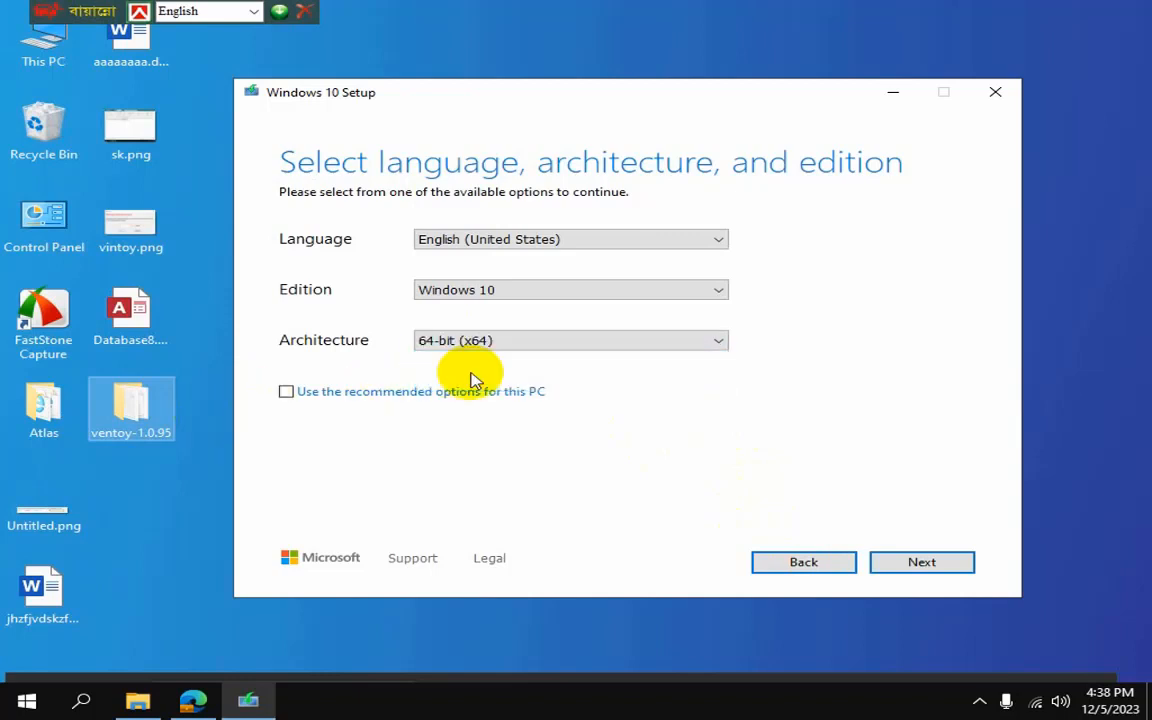
click(287, 391)
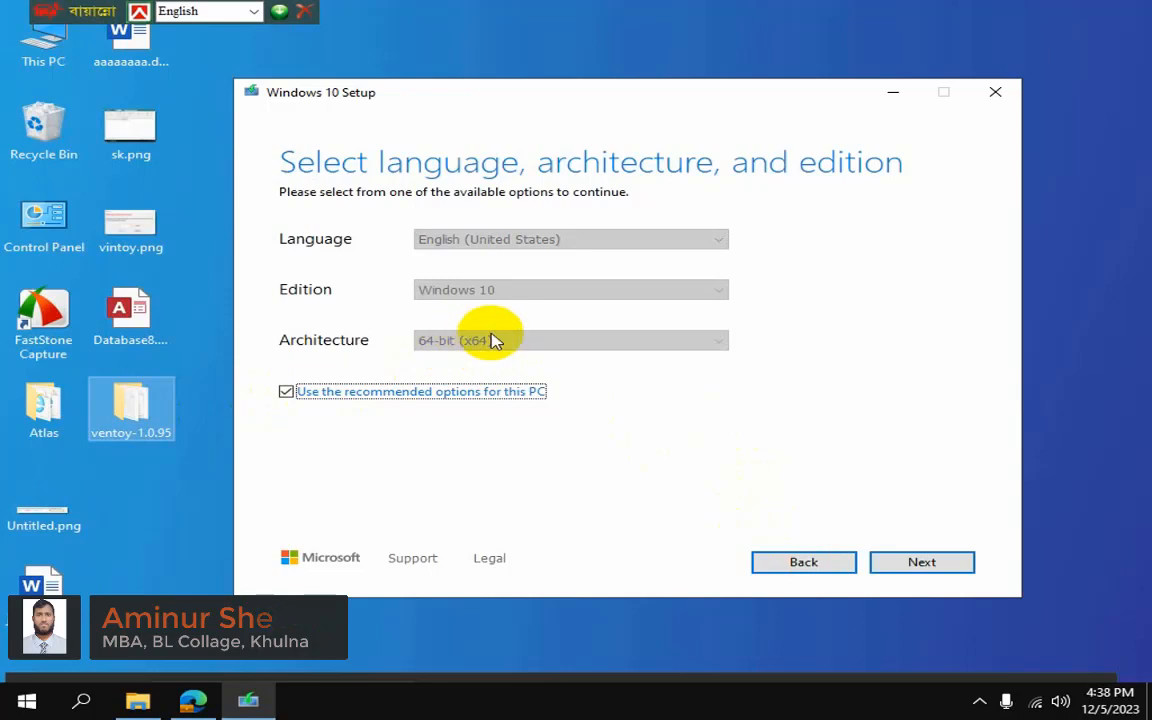
click(287, 391)
click(437, 343)
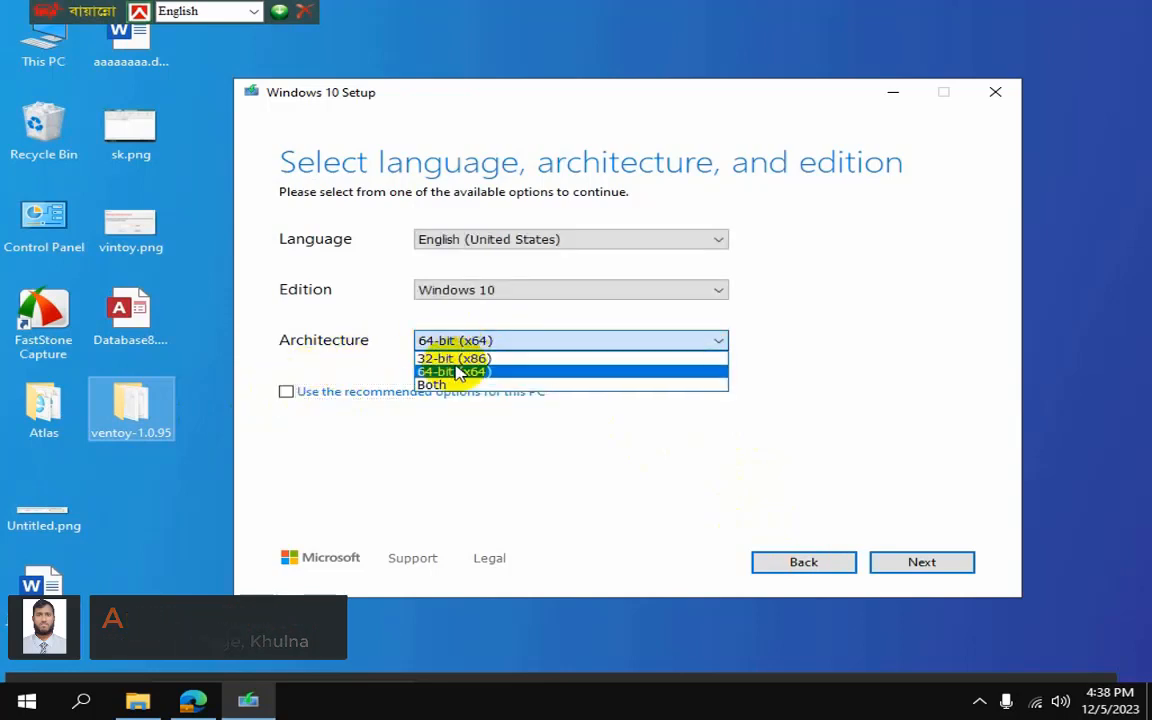
click(456, 372)
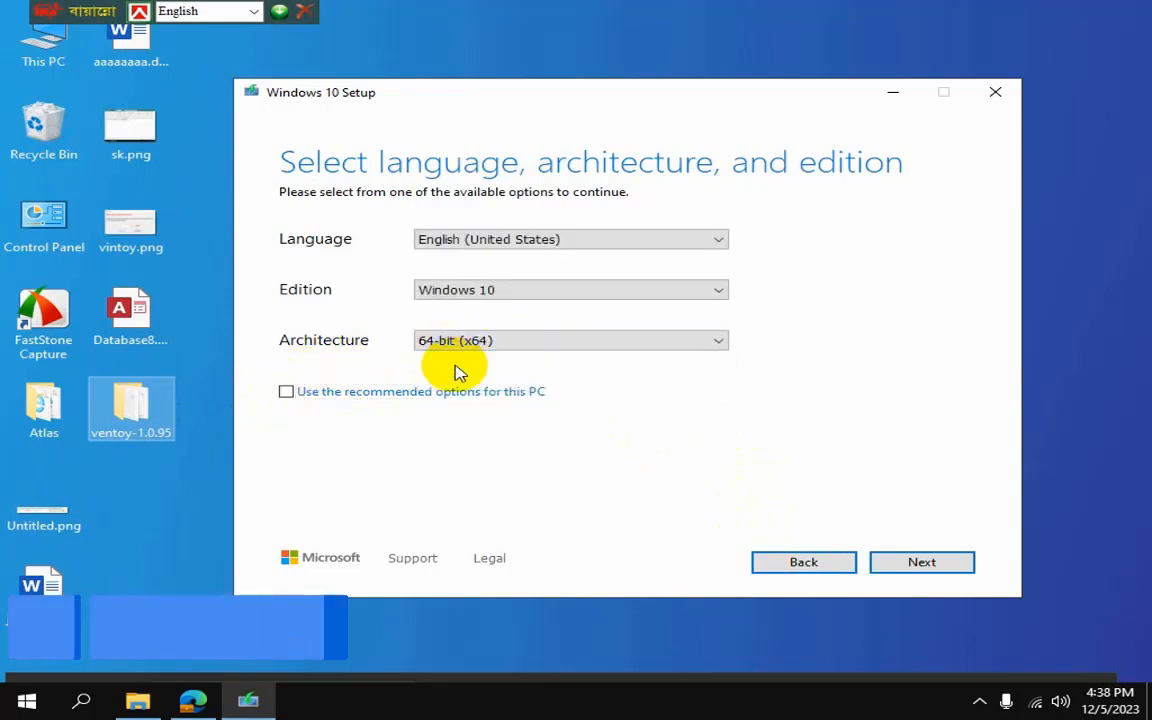
click(922, 562)
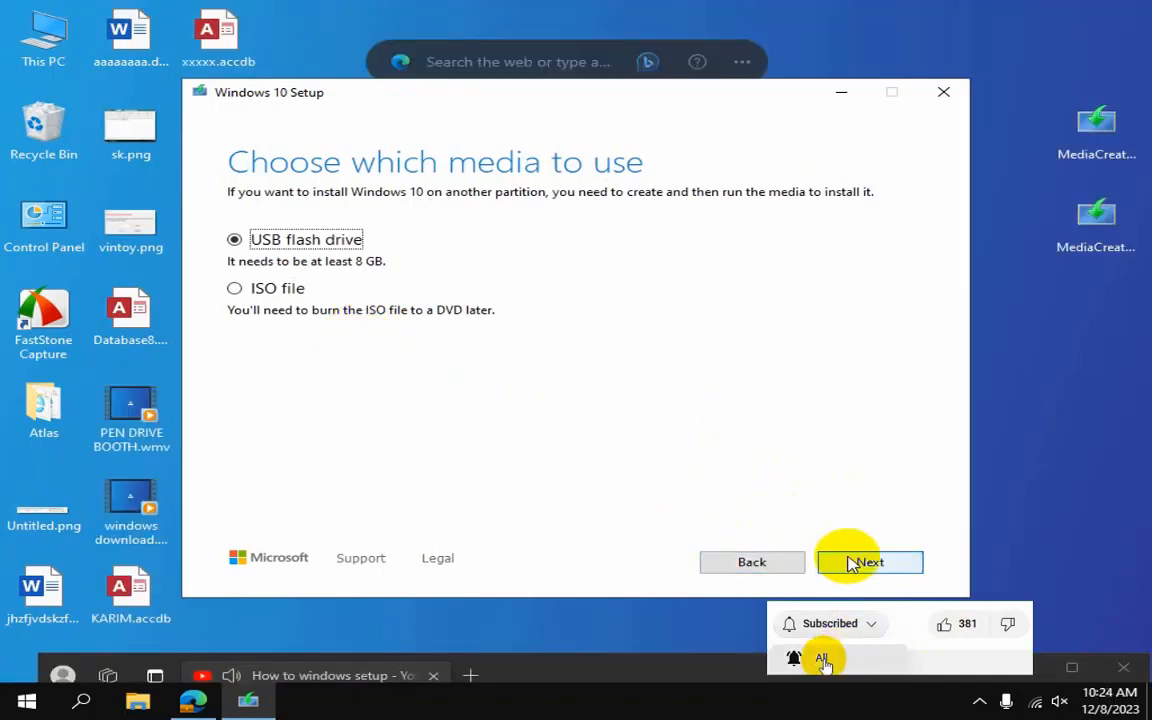
Use a USB flash drive as the installation media and select removable drive E: as the target.
click(851, 562)
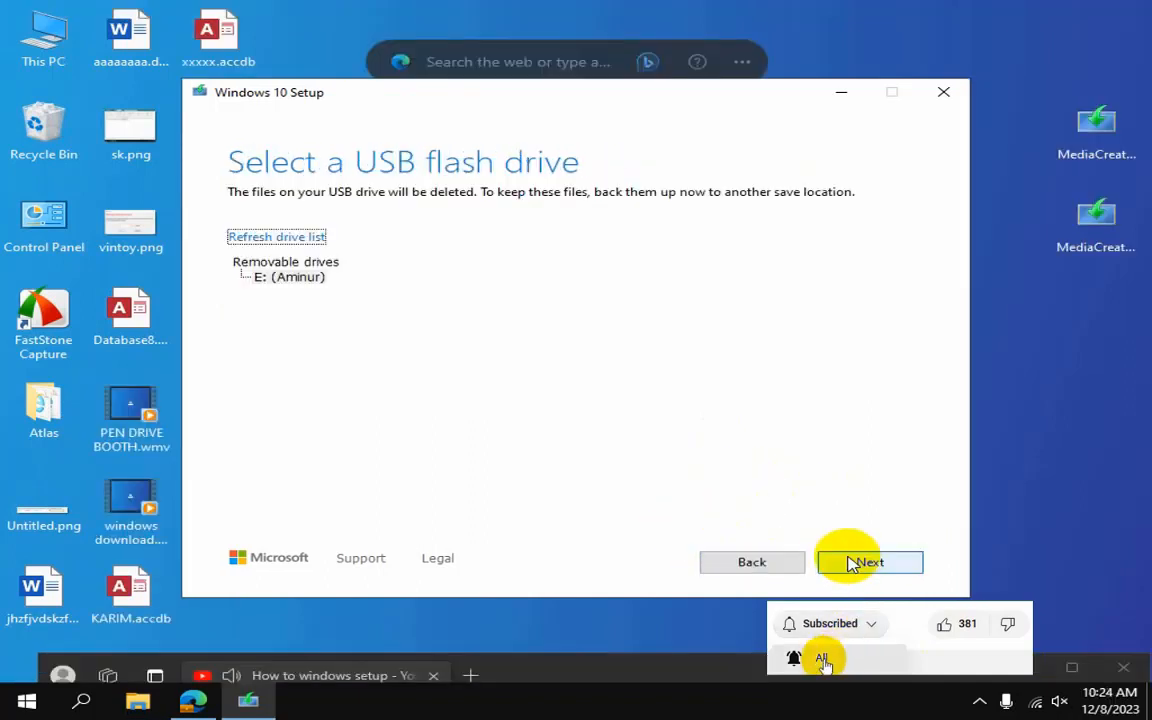
click(295, 277)
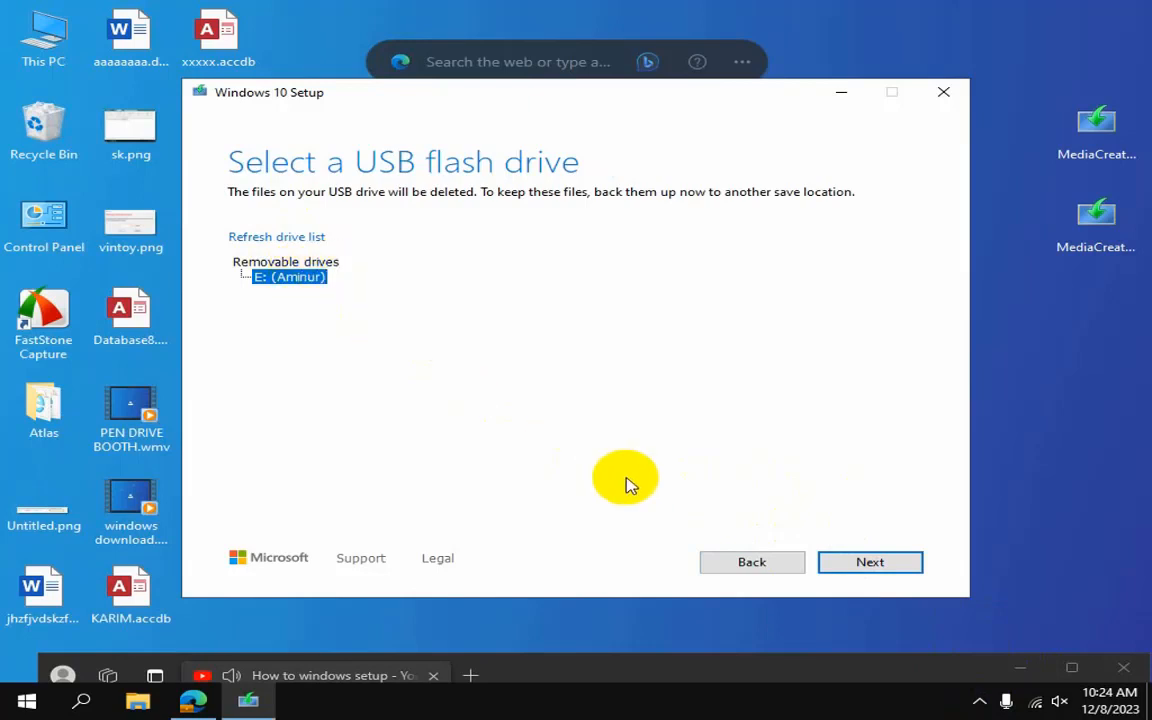
click(727, 563)
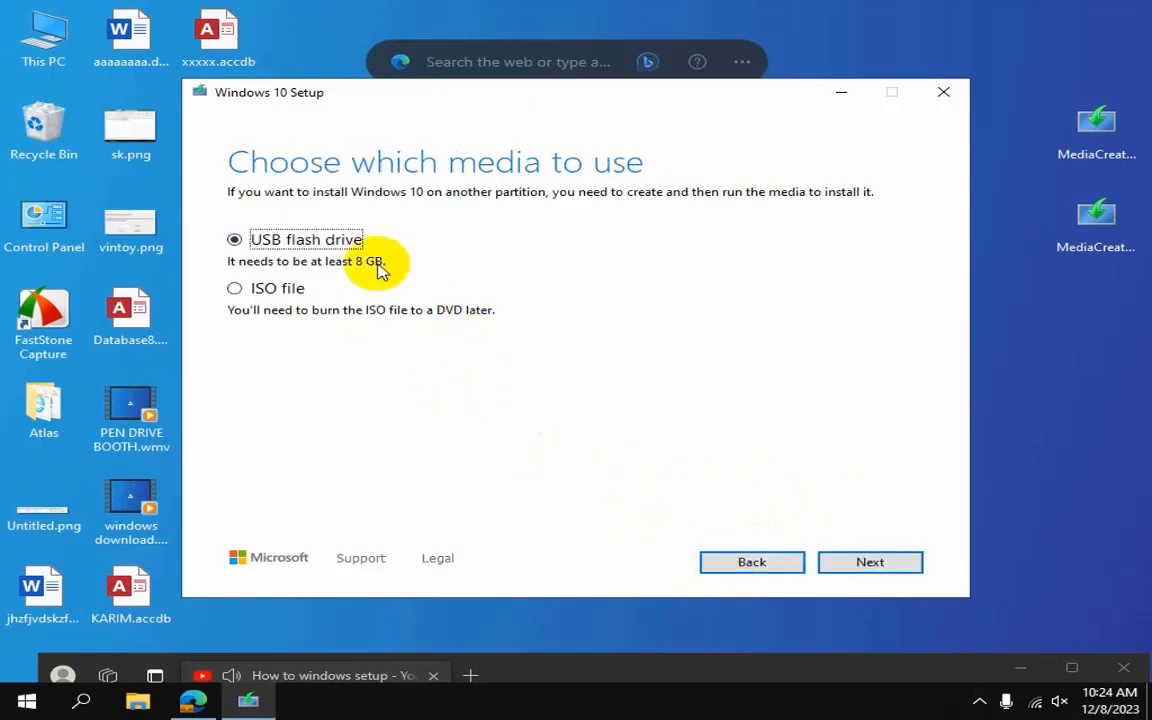
click(872, 565)
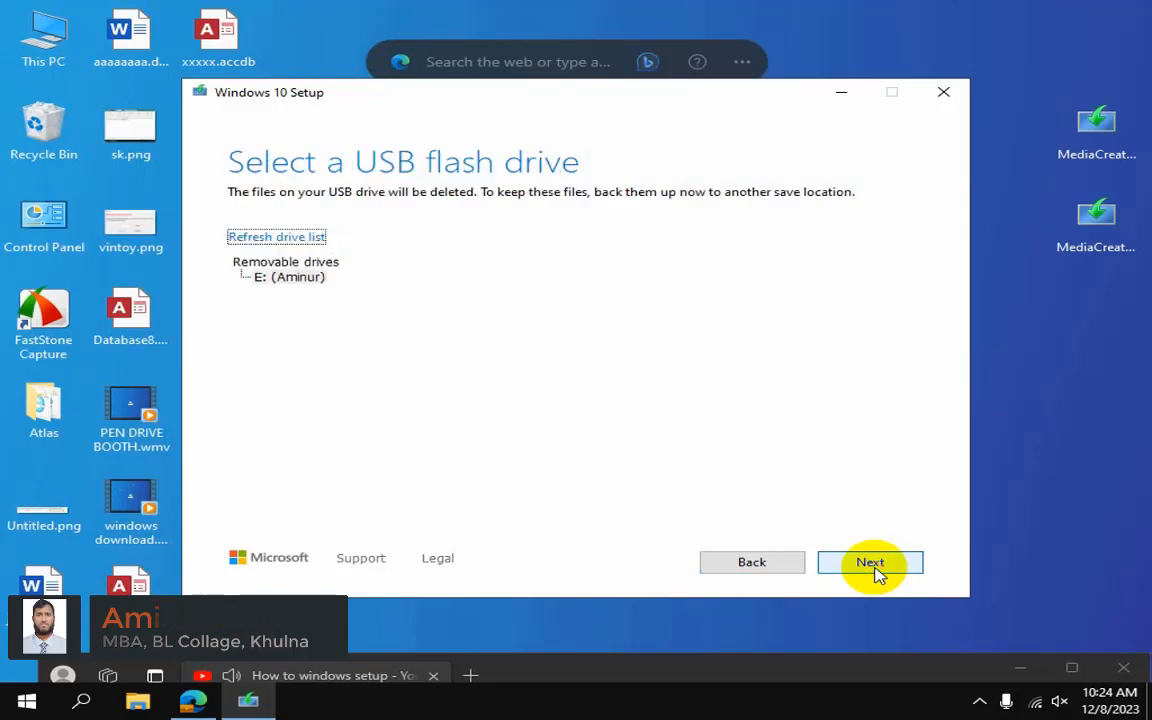
click(291, 277)
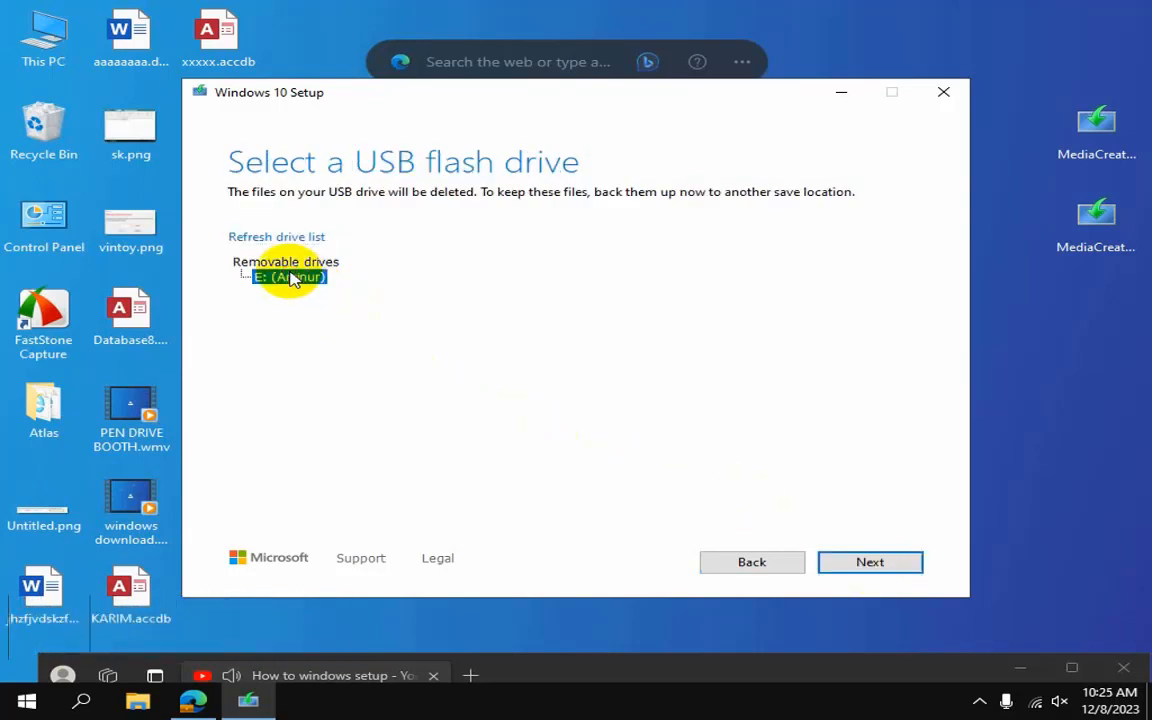
Open This PC and examine the storage space of USB drive E: under the devices and drives.
click(46, 26)
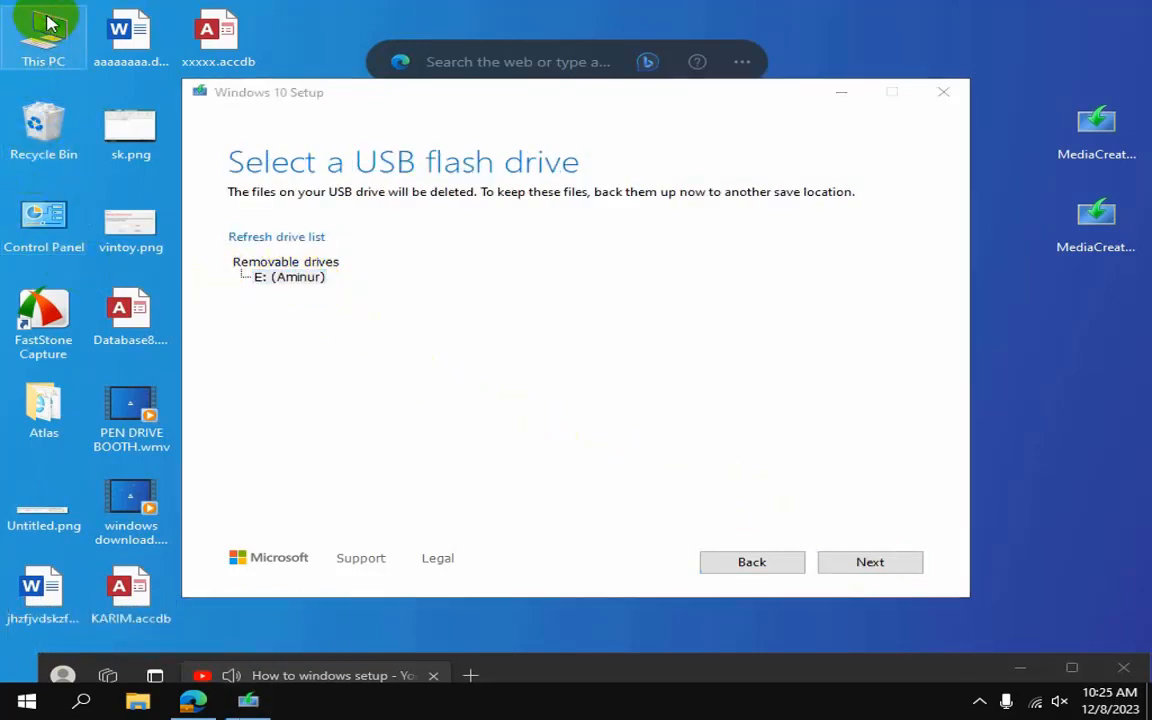
double_click(46, 26)
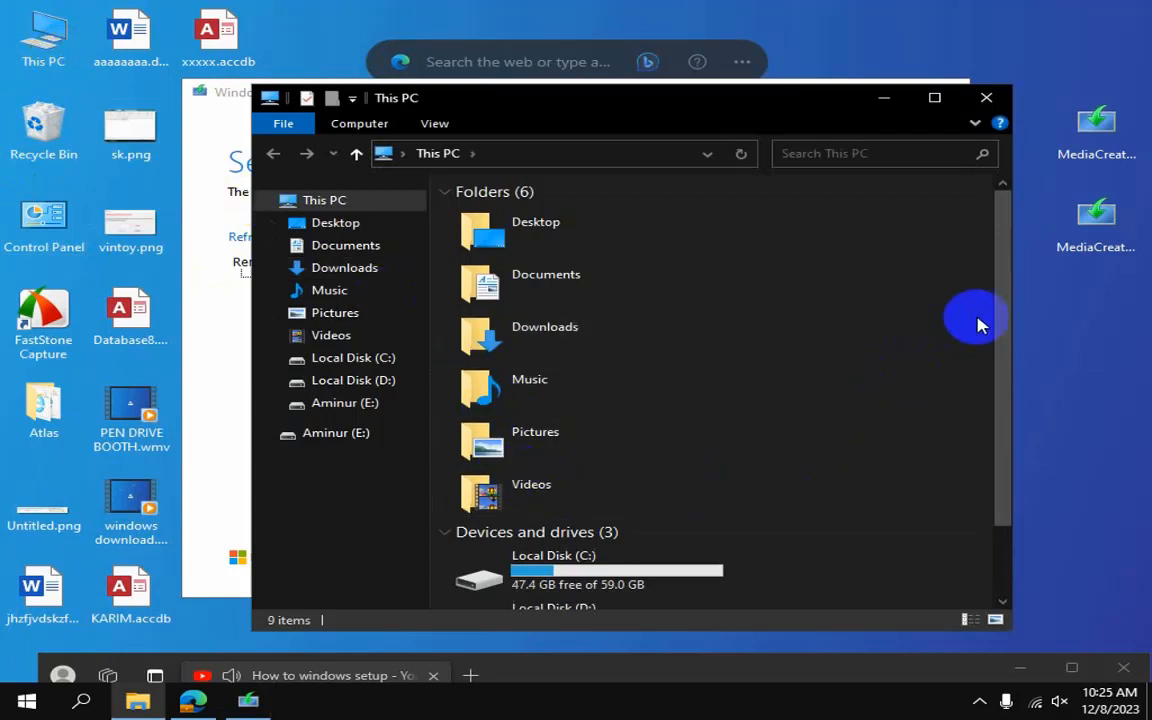
drag(1003, 303, 1002, 516)
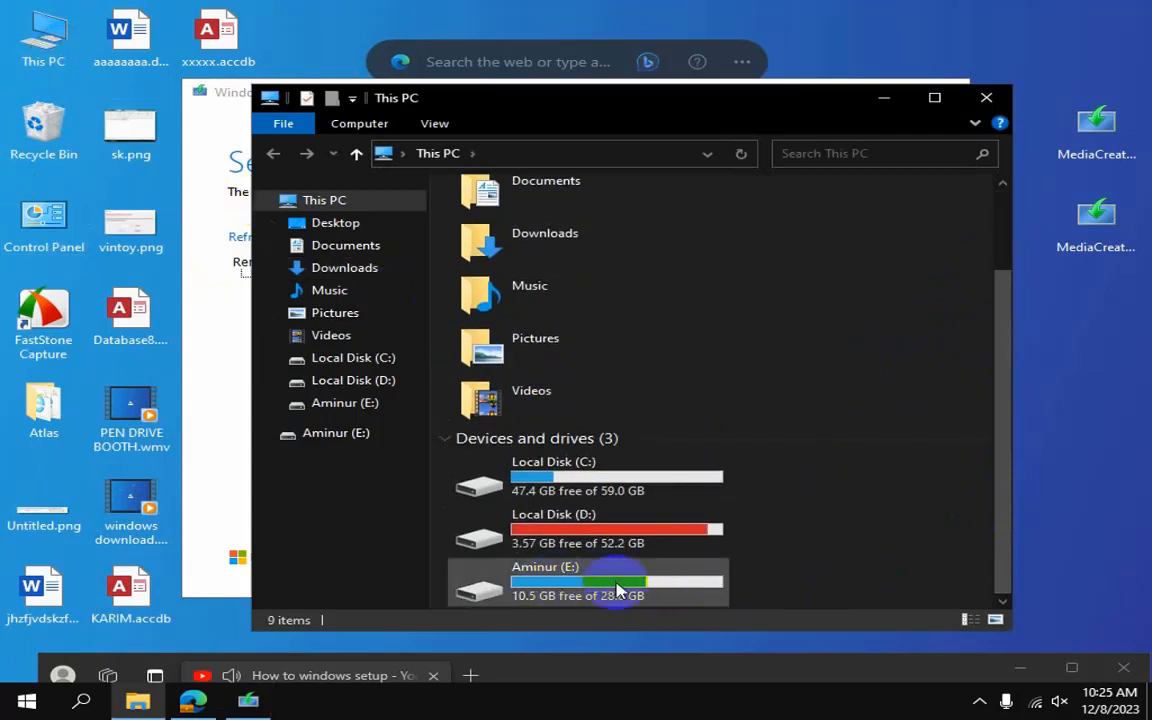
Close the This PC window and continue the Windows 10 setup with removable drive E: as the target.
click(985, 98)
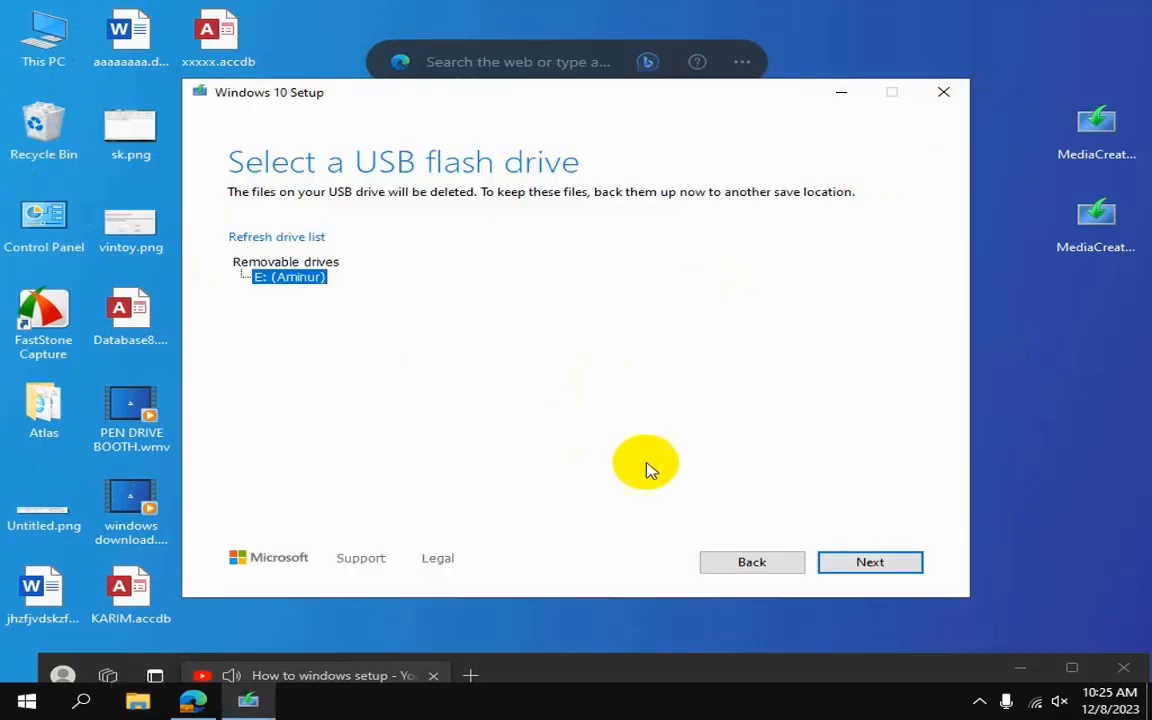
click(860, 566)
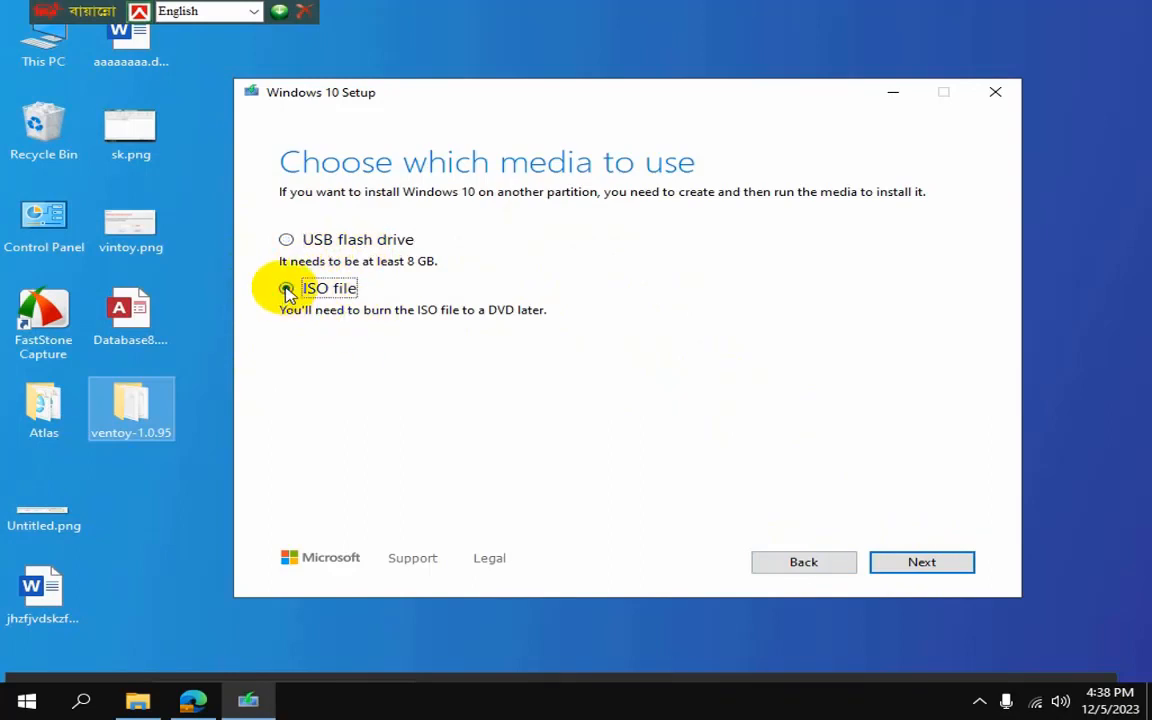
Continue with an ISO file as the Windows 10 media and save it as Windows.iso on the Desktop.
click(893, 567)
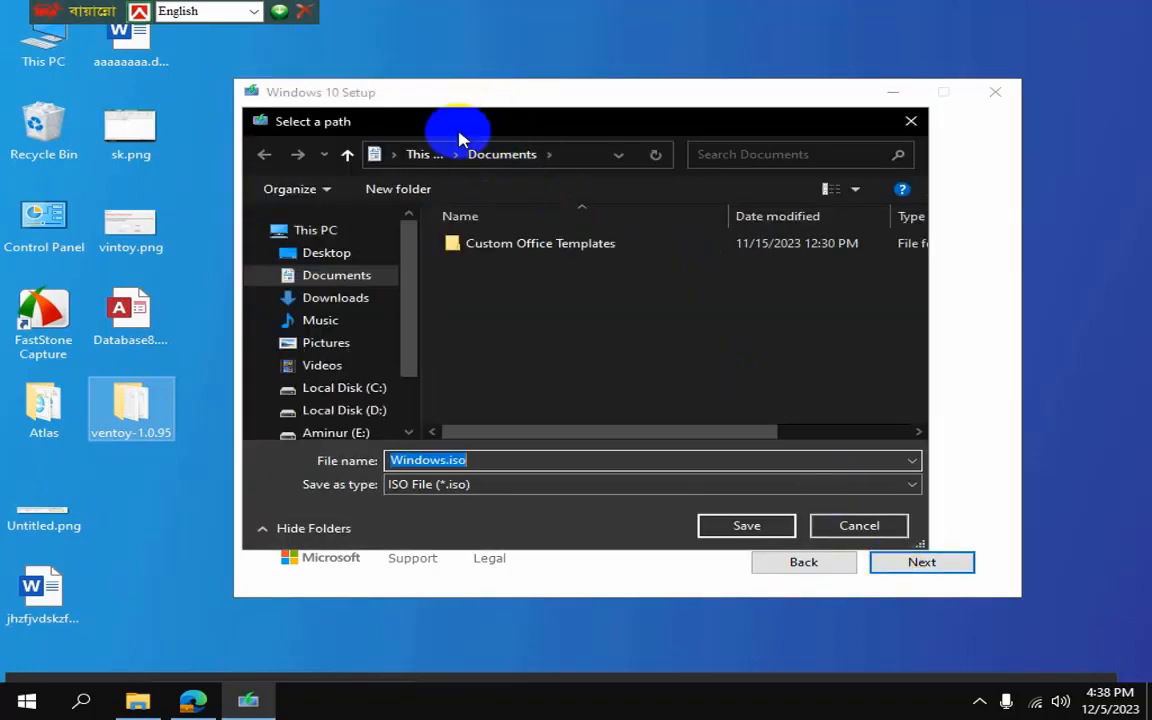
drag(460, 137, 418, 137)
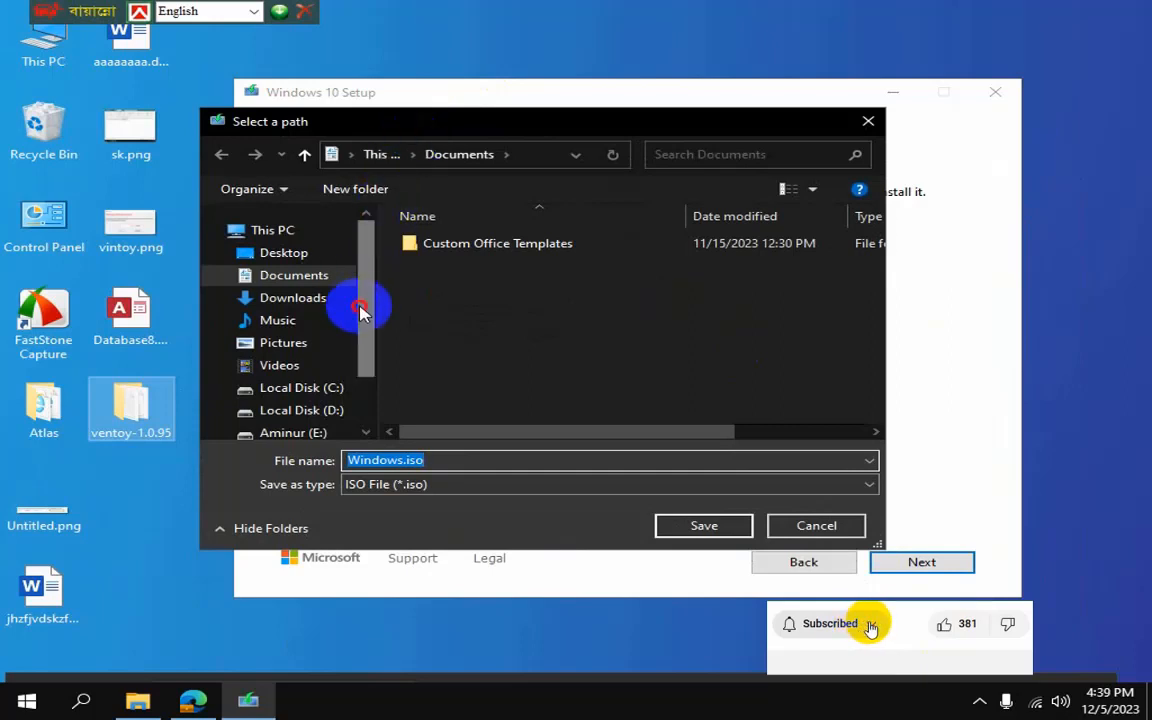
click(278, 258)
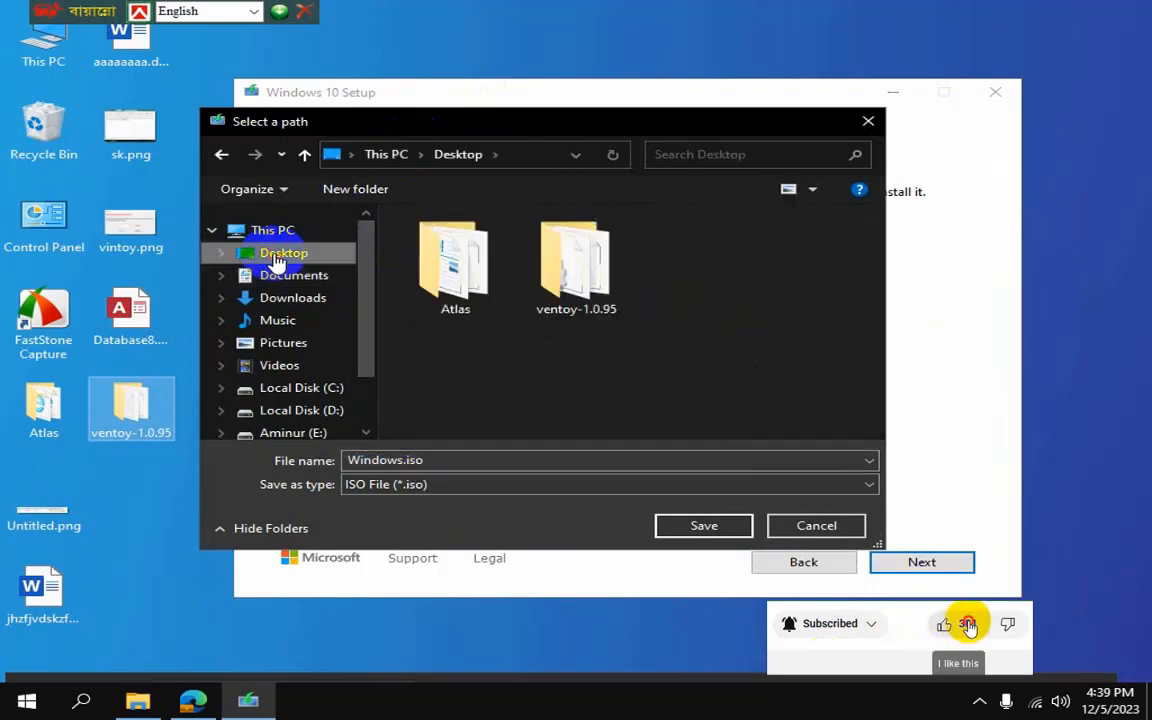
click(697, 528)
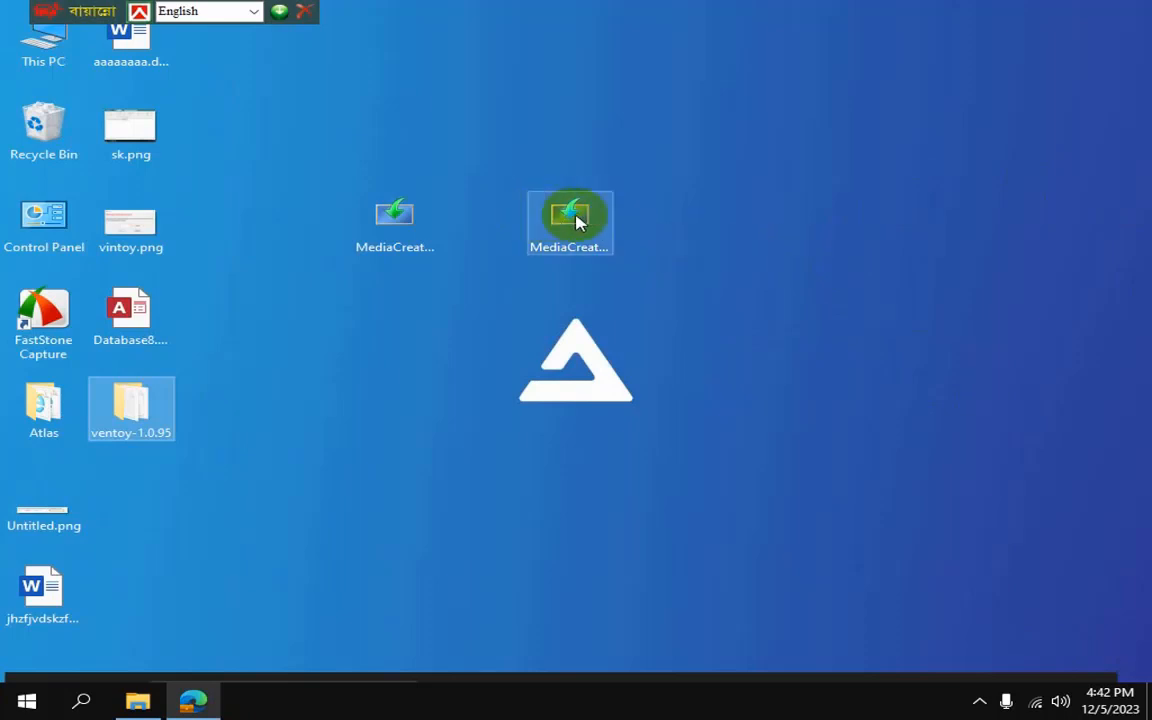
drag(577, 221, 578, 368)
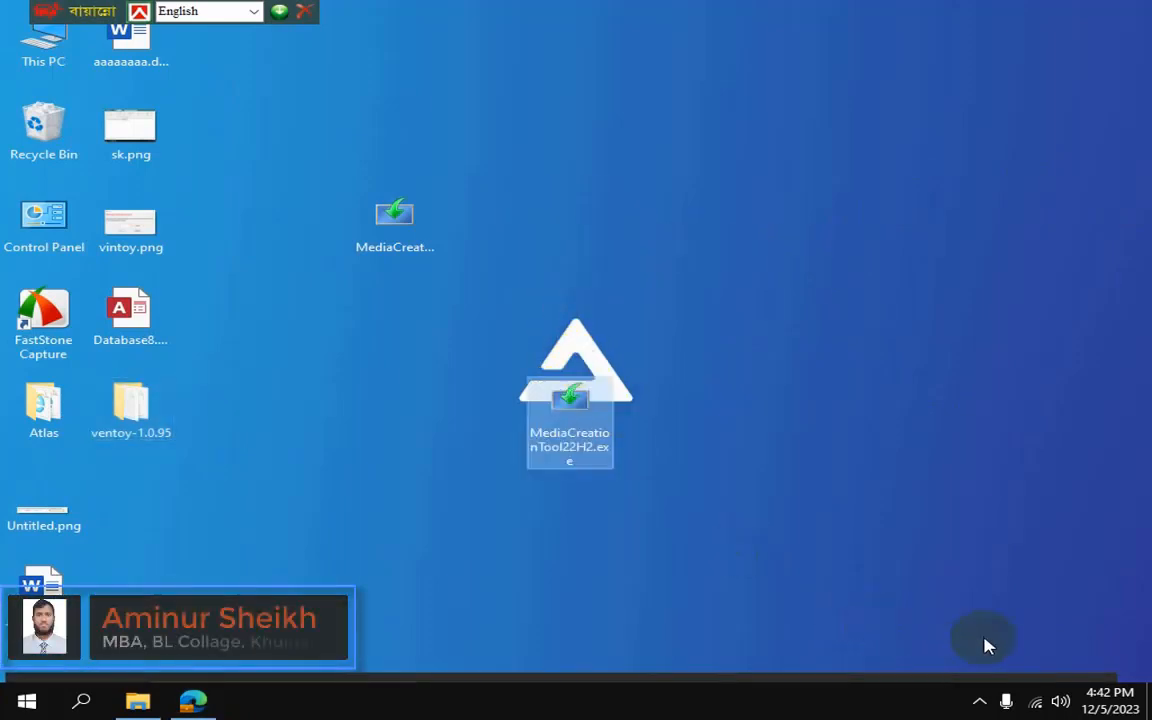
click(578, 398)
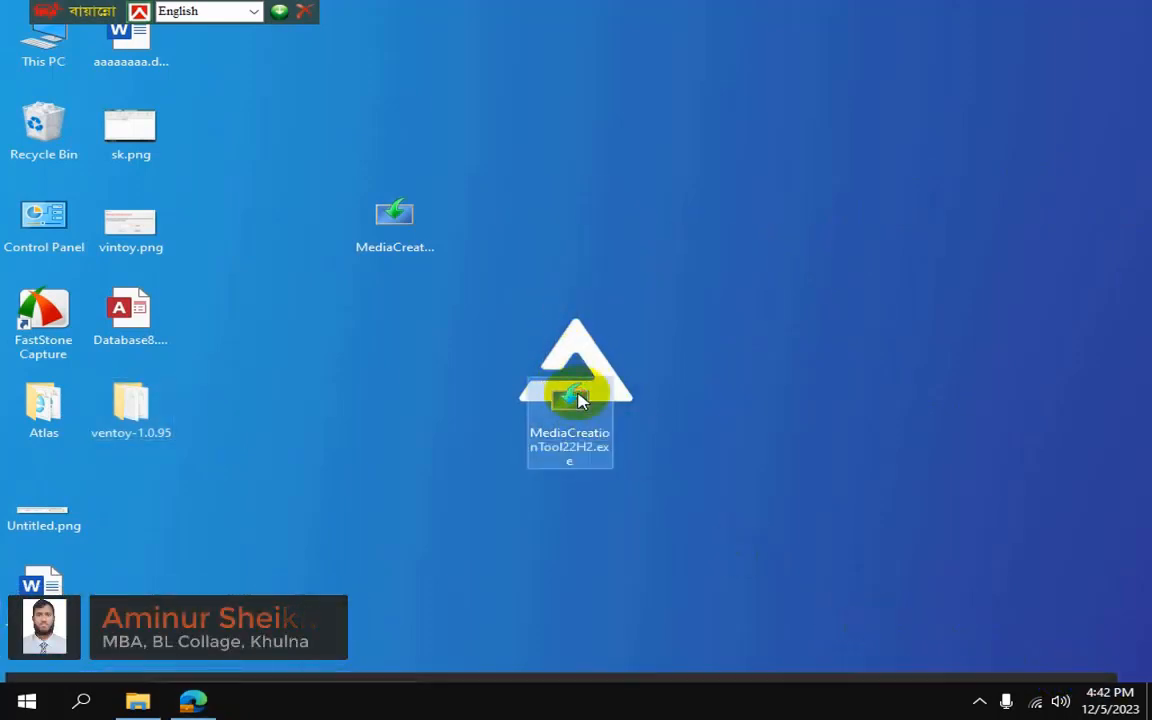
drag(578, 398, 596, 212)
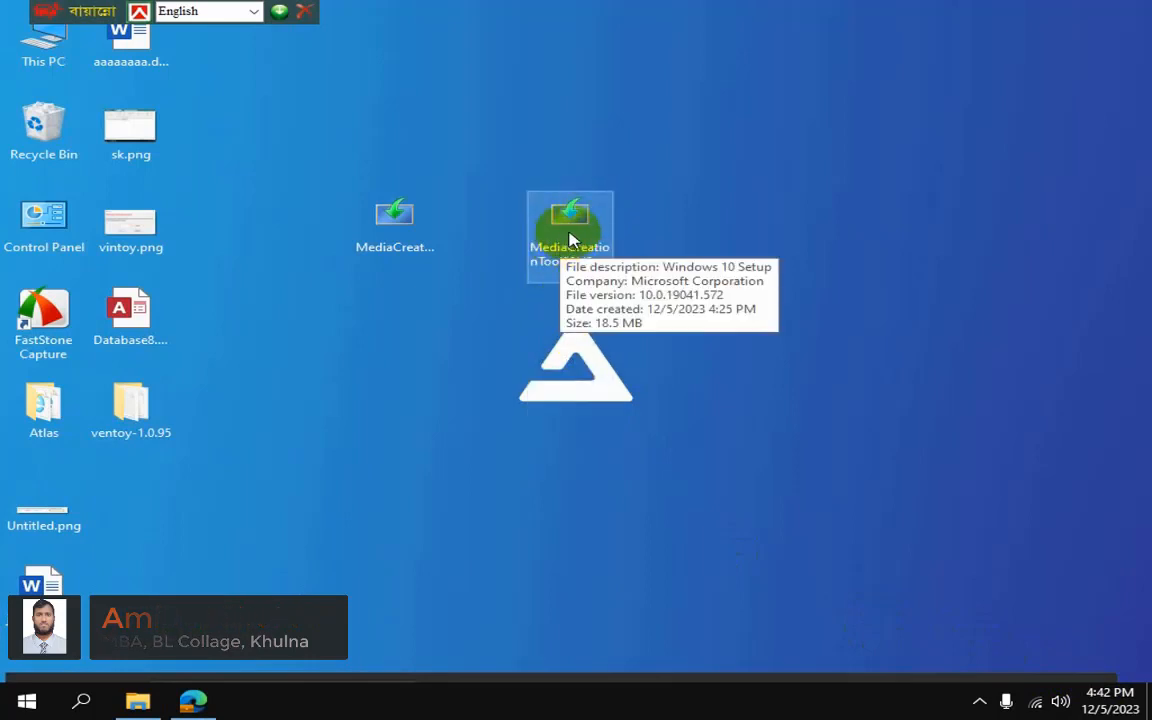
Launch MediaCreationTool_Win11_23H2.exe from the desktop and accept the license terms.
drag(412, 232, 360, 317)
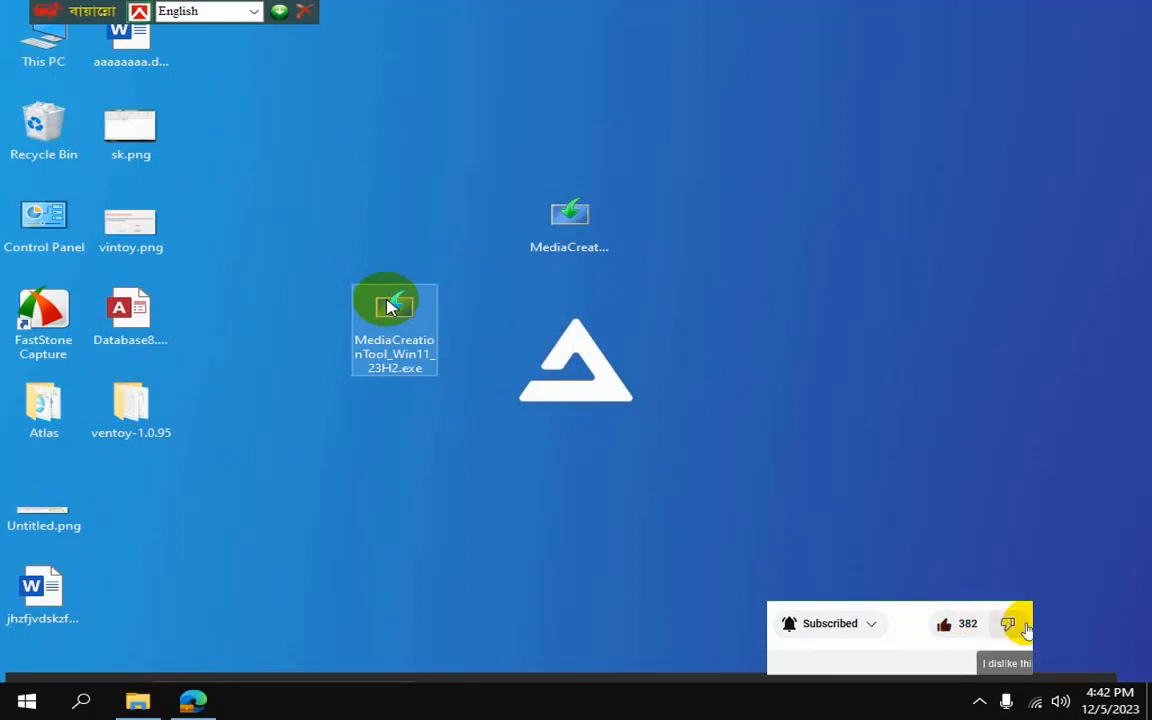
double_click(390, 307)
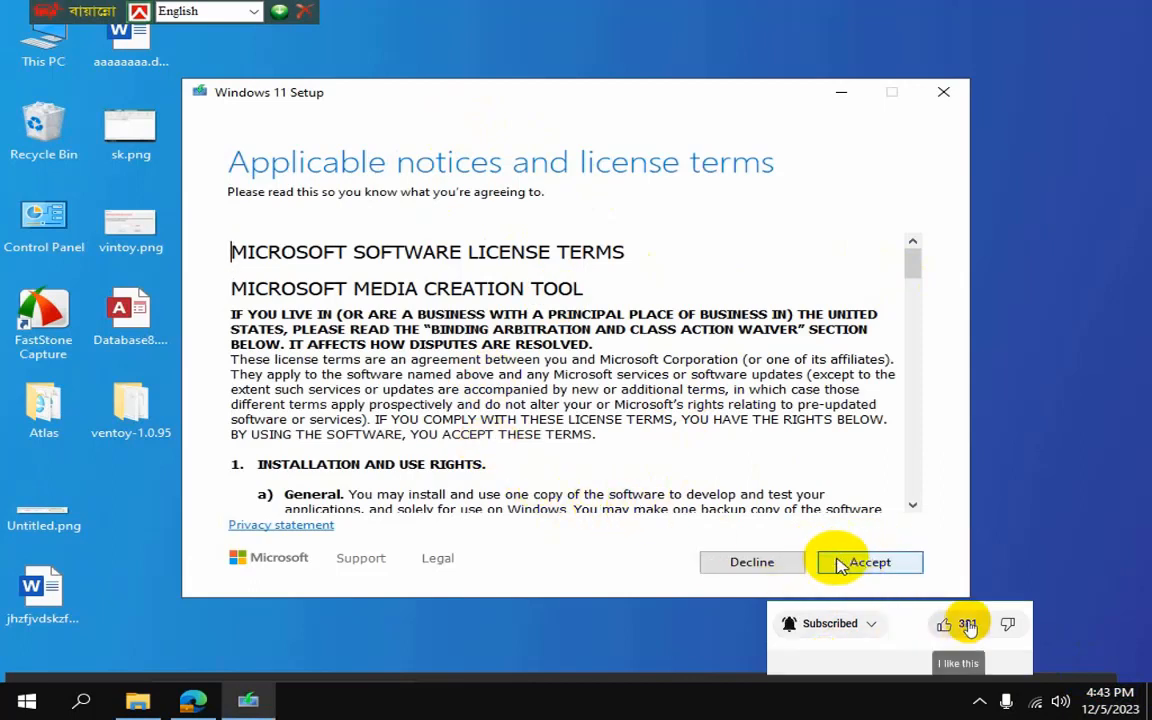
click(866, 565)
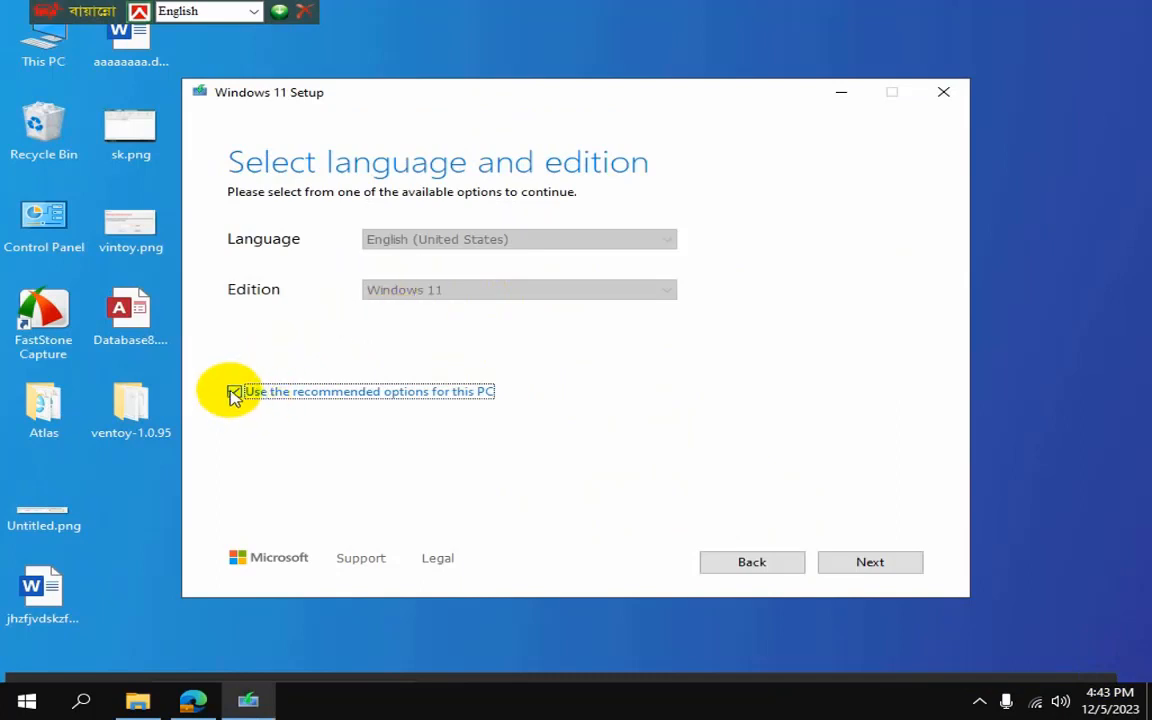
click(234, 393)
click(455, 290)
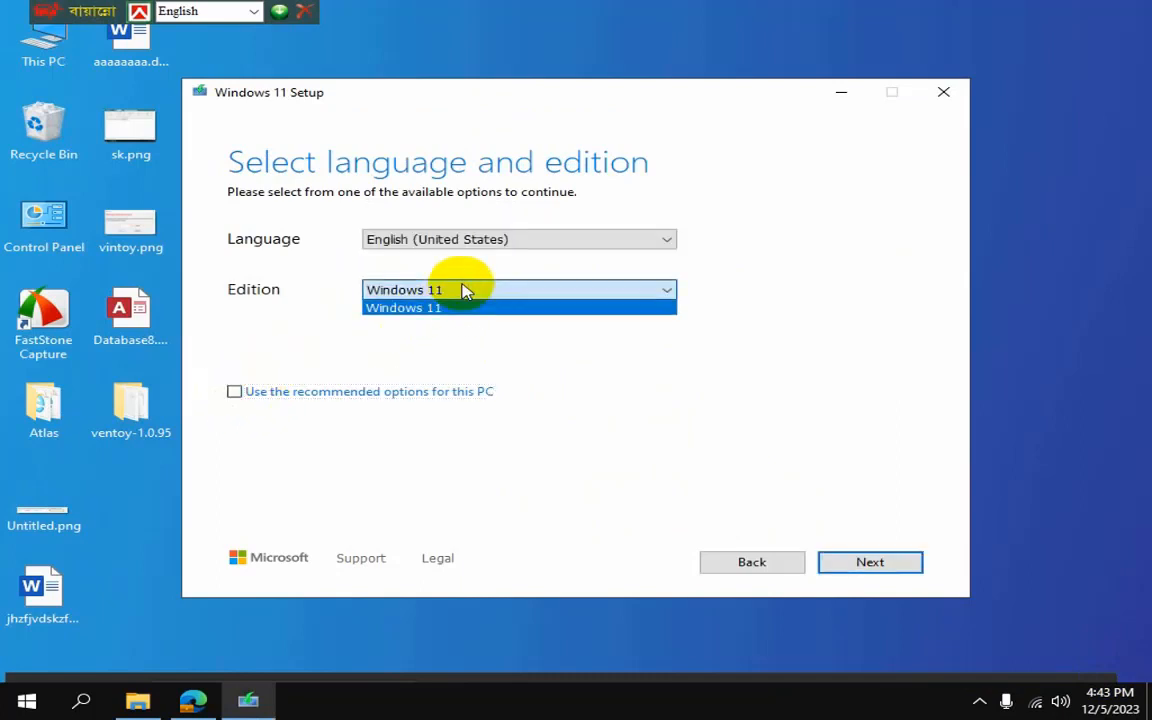
click(405, 293)
click(235, 391)
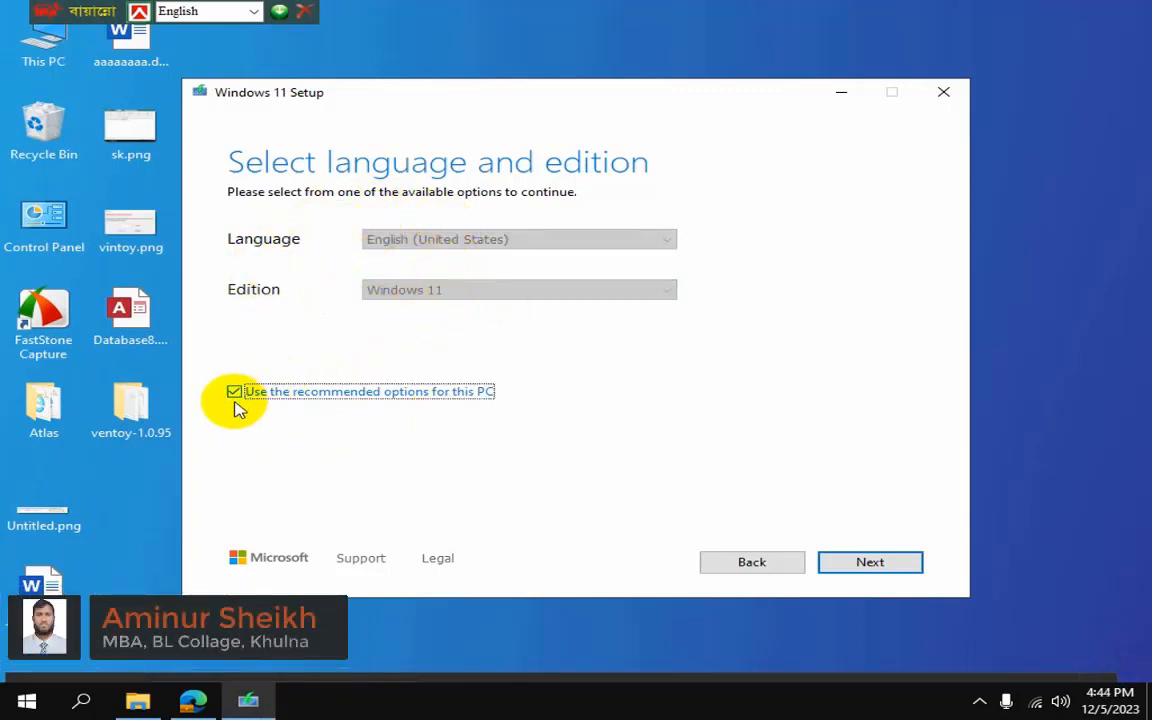
Continue with the recommended options and save the Windows 11 media as ISO file Windows.iso on the Desktop.
click(871, 563)
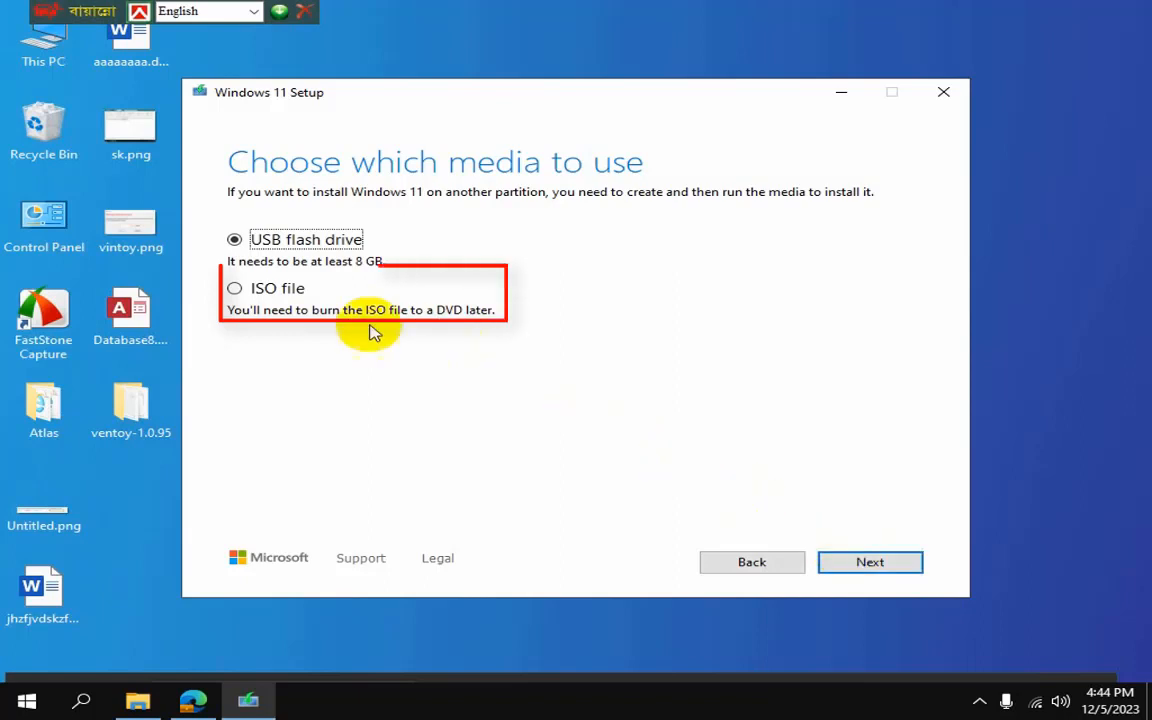
click(234, 289)
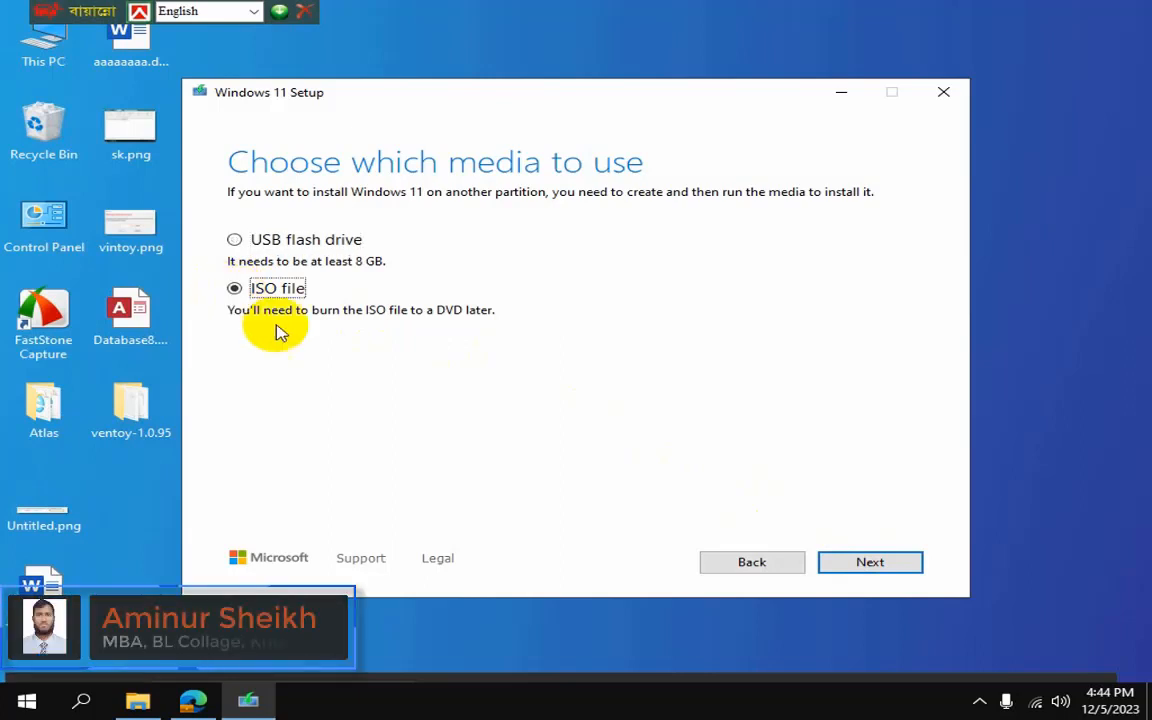
click(862, 563)
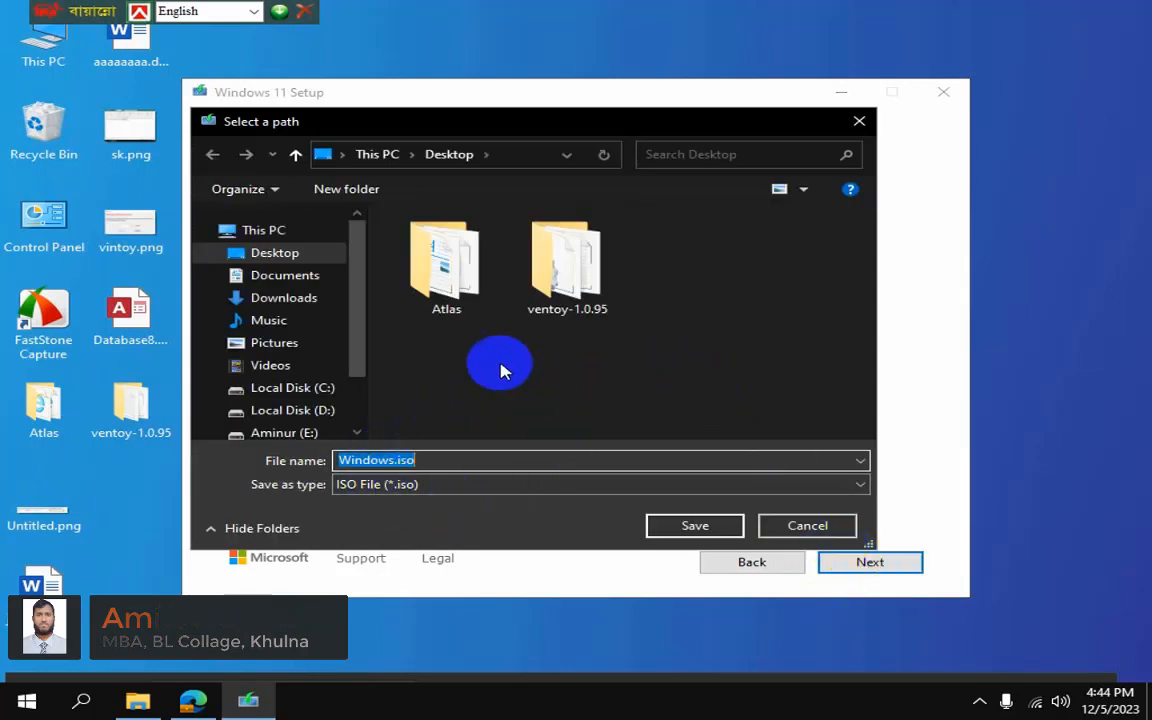
click(265, 252)
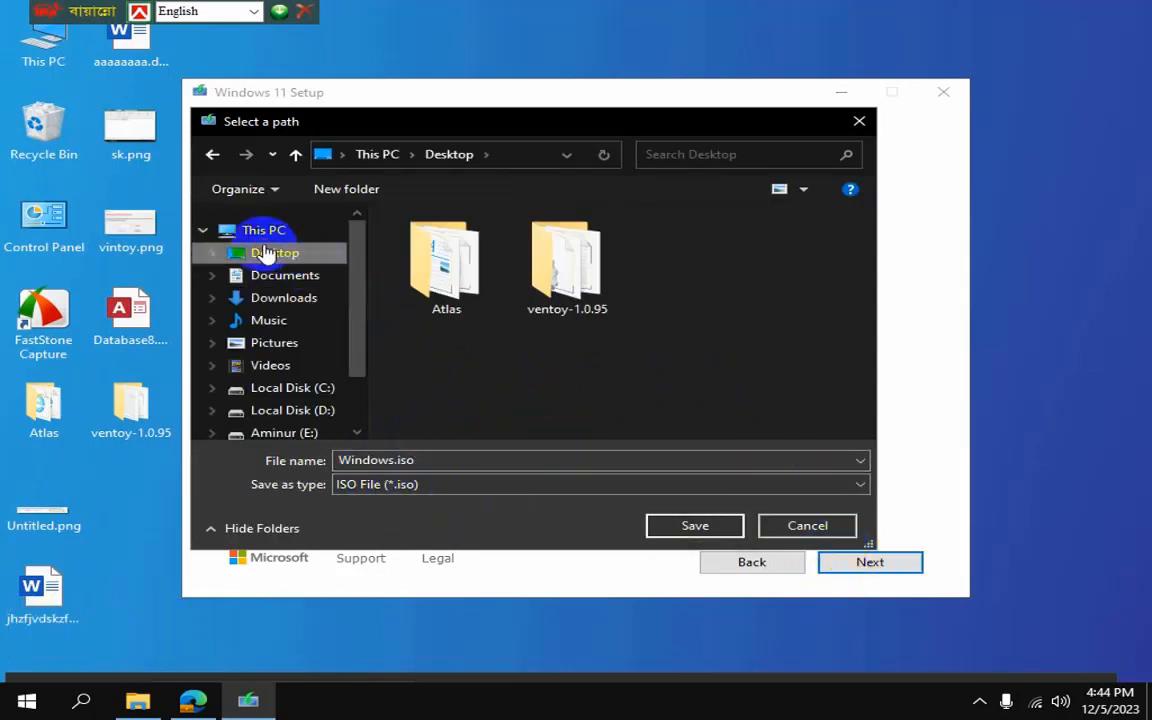
click(690, 526)
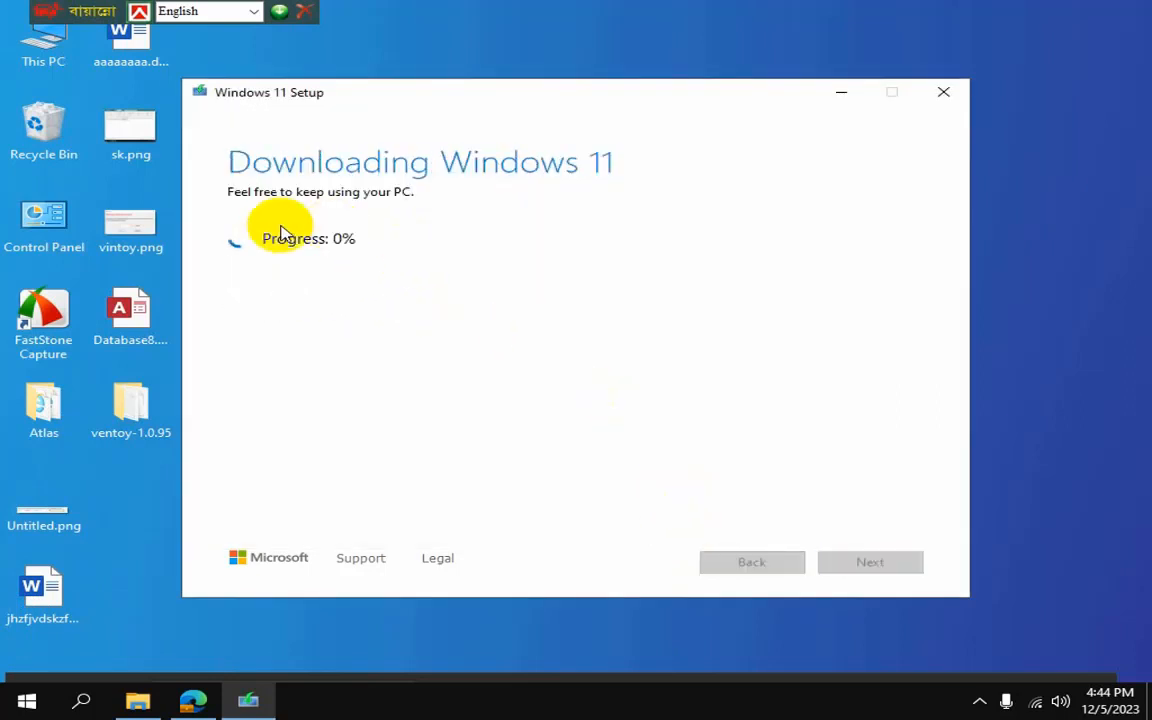